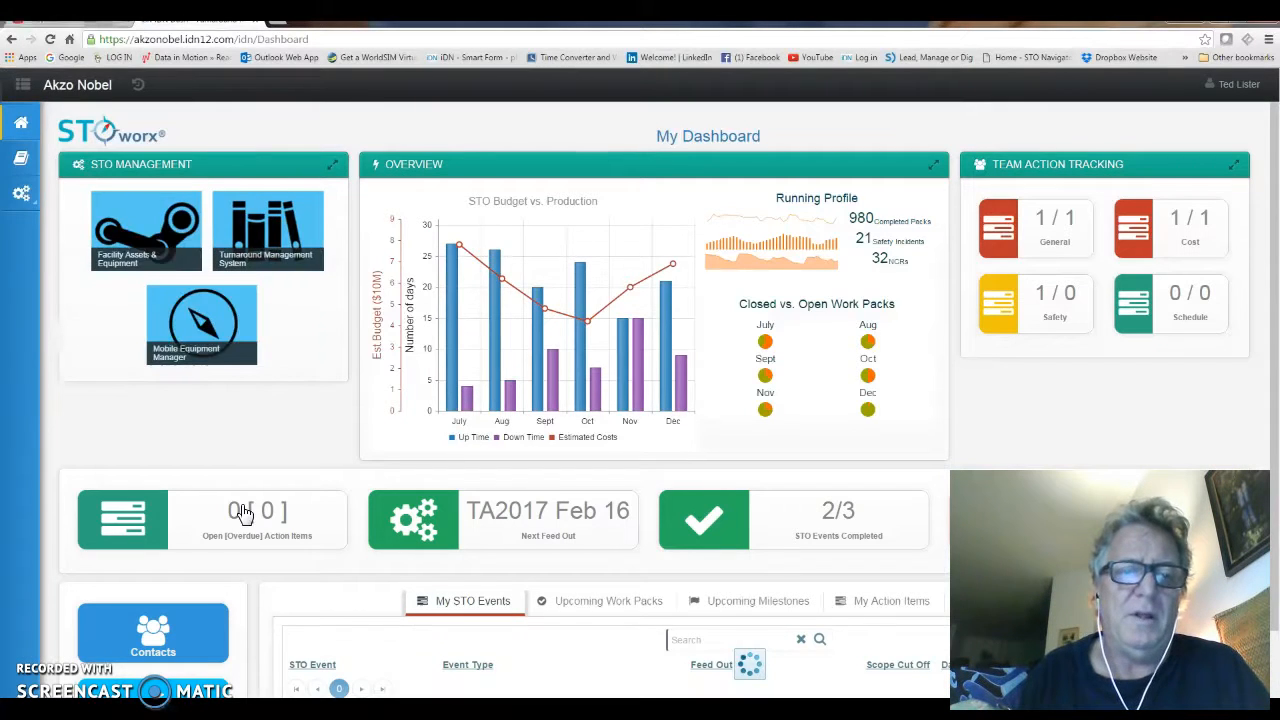
Open the Industrial Chemicals B.V. TA2017 MEB/EVB turnaround event and review the work order statuses in its work list
{"action": "left_click", "coordinate": [135, 250]}
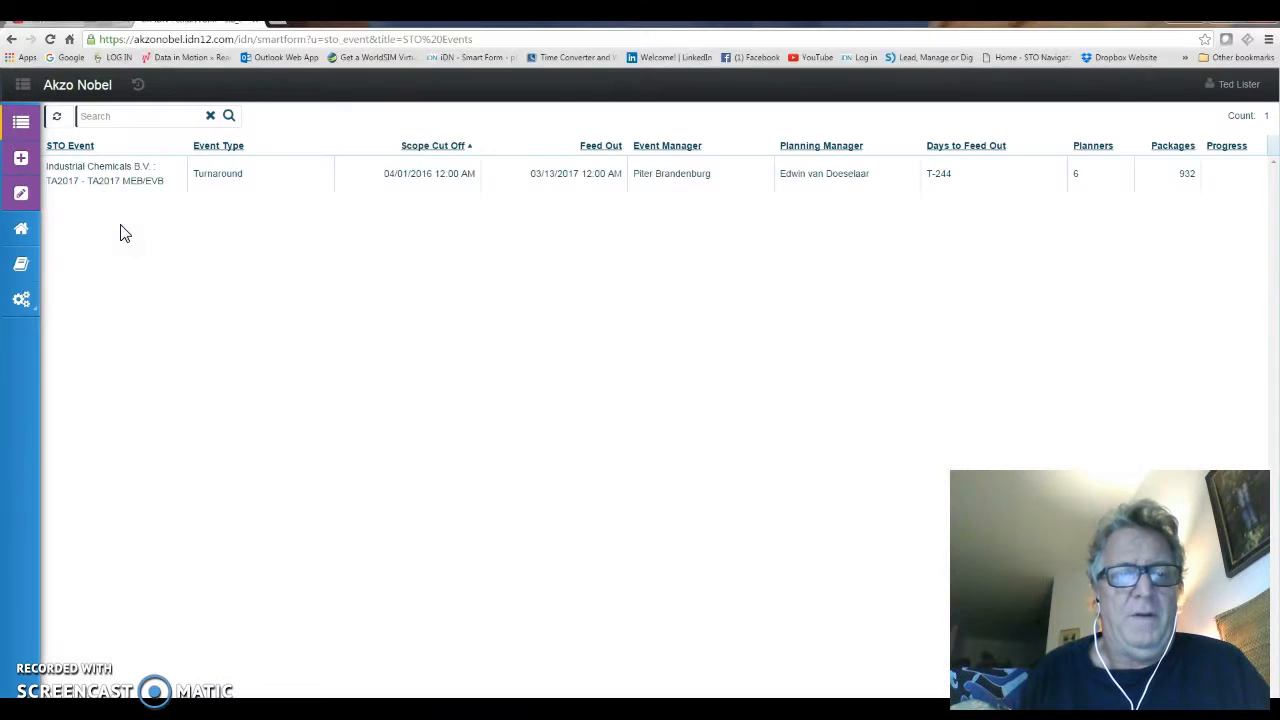
{"action": "left_click", "coordinate": [108, 174]}
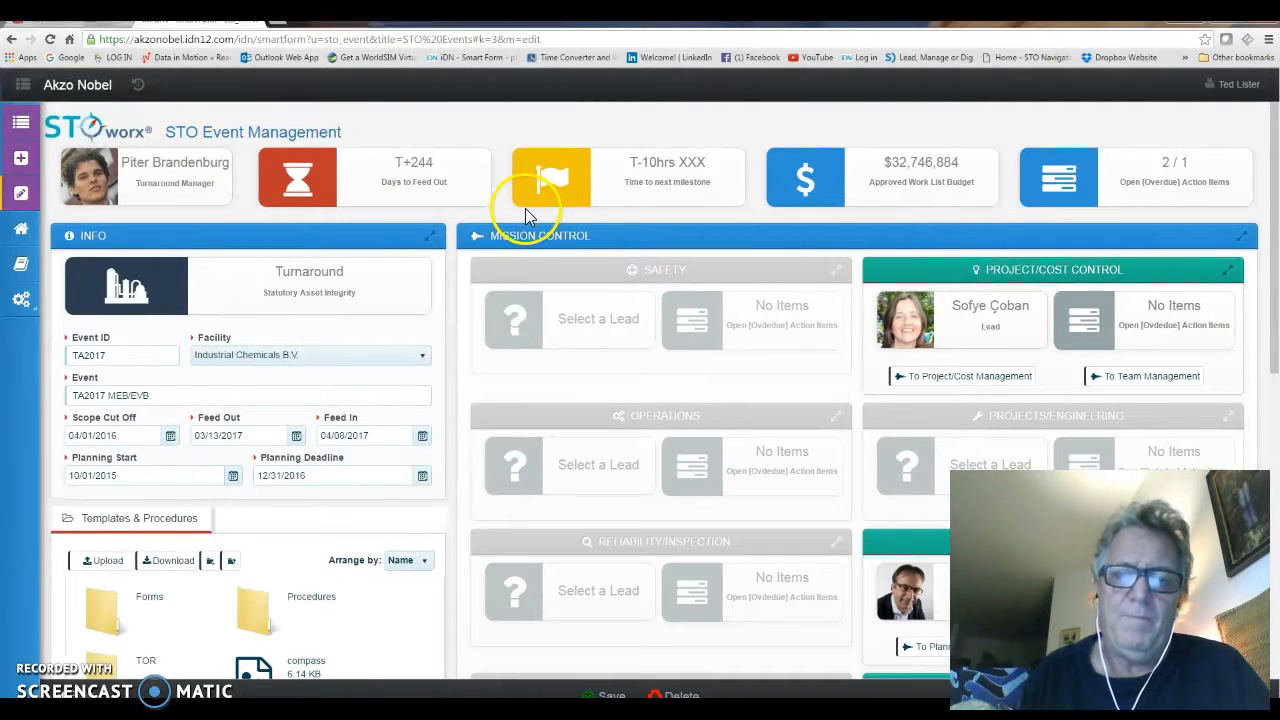
{"action": "scroll", "coordinate": [517, 244], "scroll_direction": "down", "scroll_amount": 10}
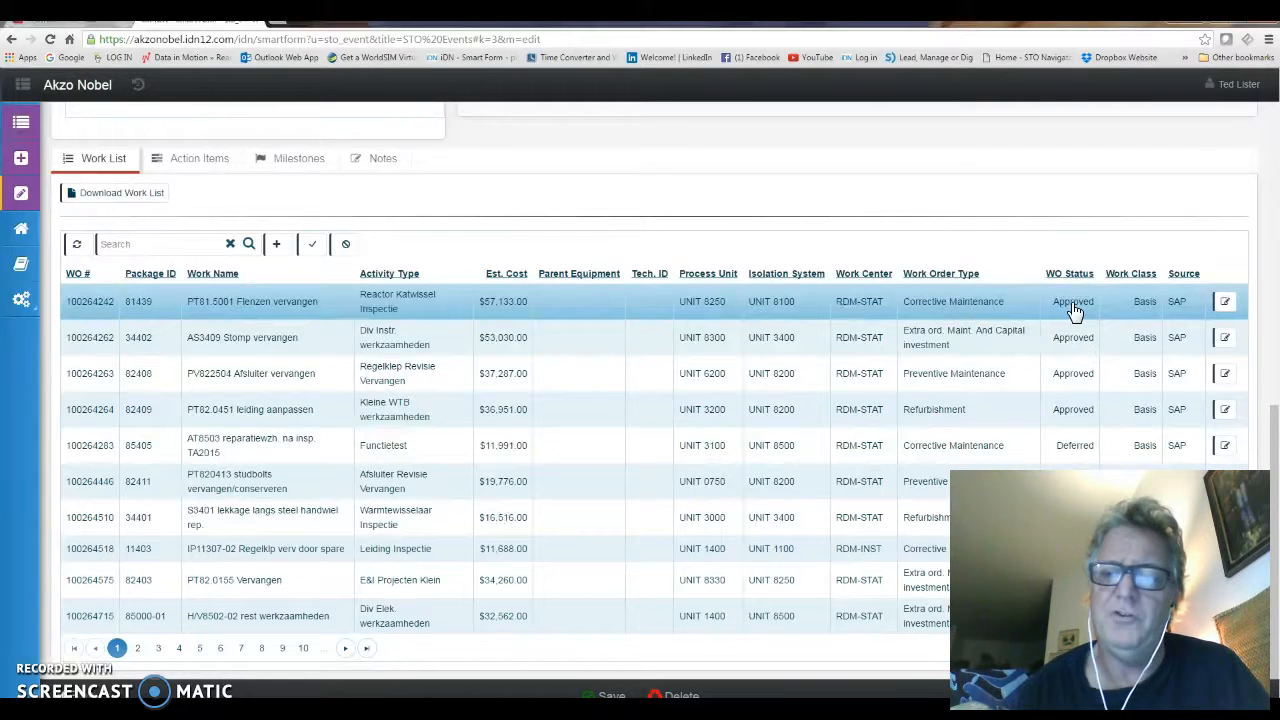
{"action": "left_click", "coordinate": [1093, 305]}
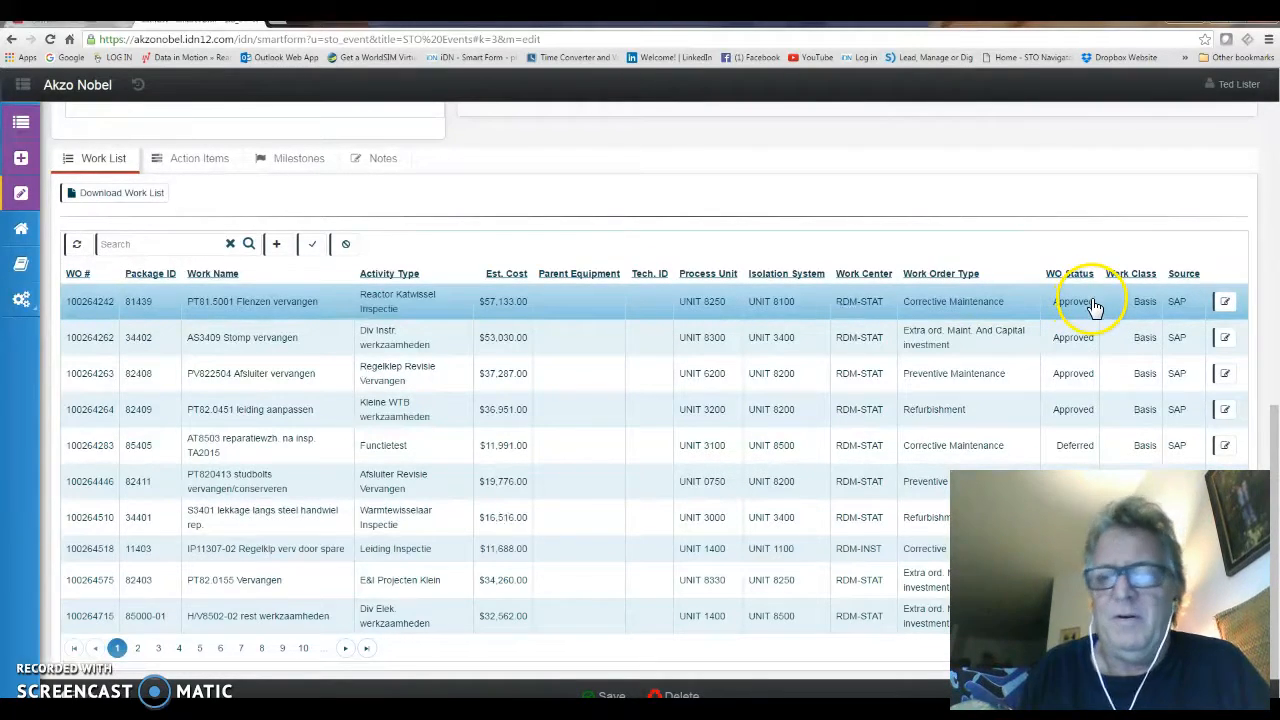
Go to Planning Management for the turnaround event from the Planning section of Mission Control
{"action": "scroll", "coordinate": [1080, 309], "scroll_direction": "up", "scroll_amount": 1}
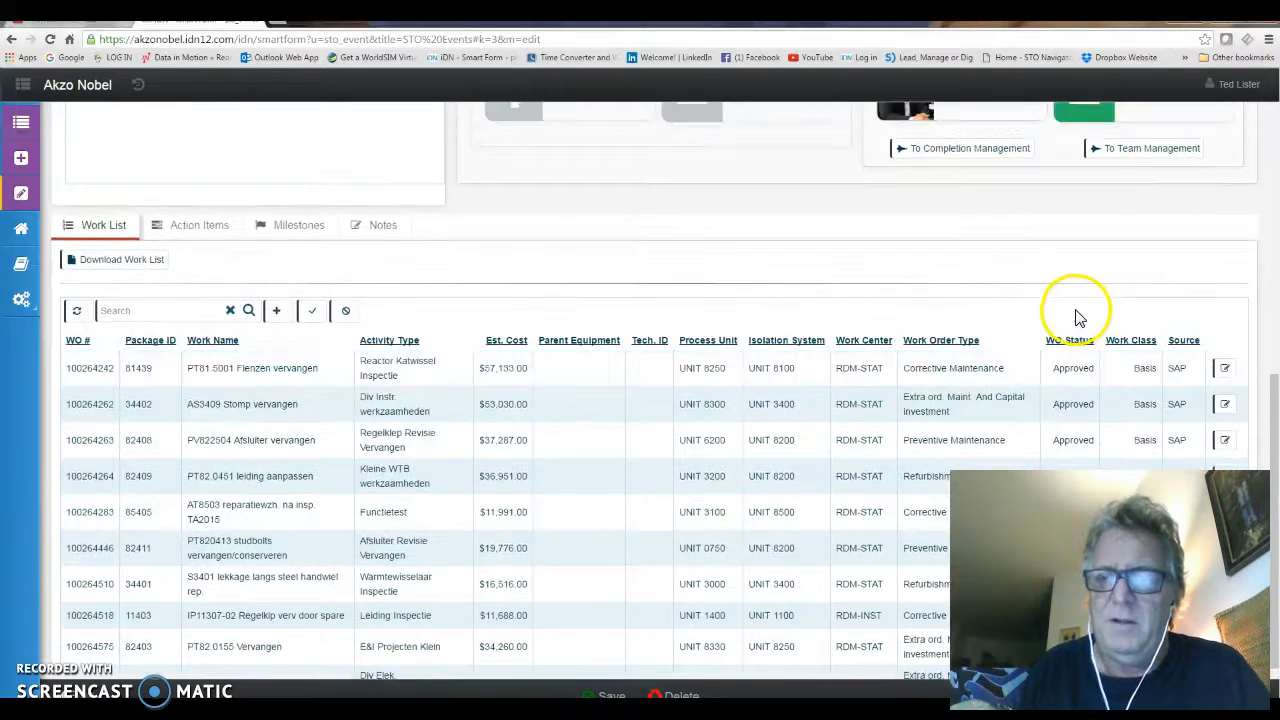
{"action": "scroll", "coordinate": [1078, 317], "scroll_direction": "up", "scroll_amount": 1}
{"action": "scroll", "coordinate": [989, 343], "scroll_direction": "up", "scroll_amount": 2}
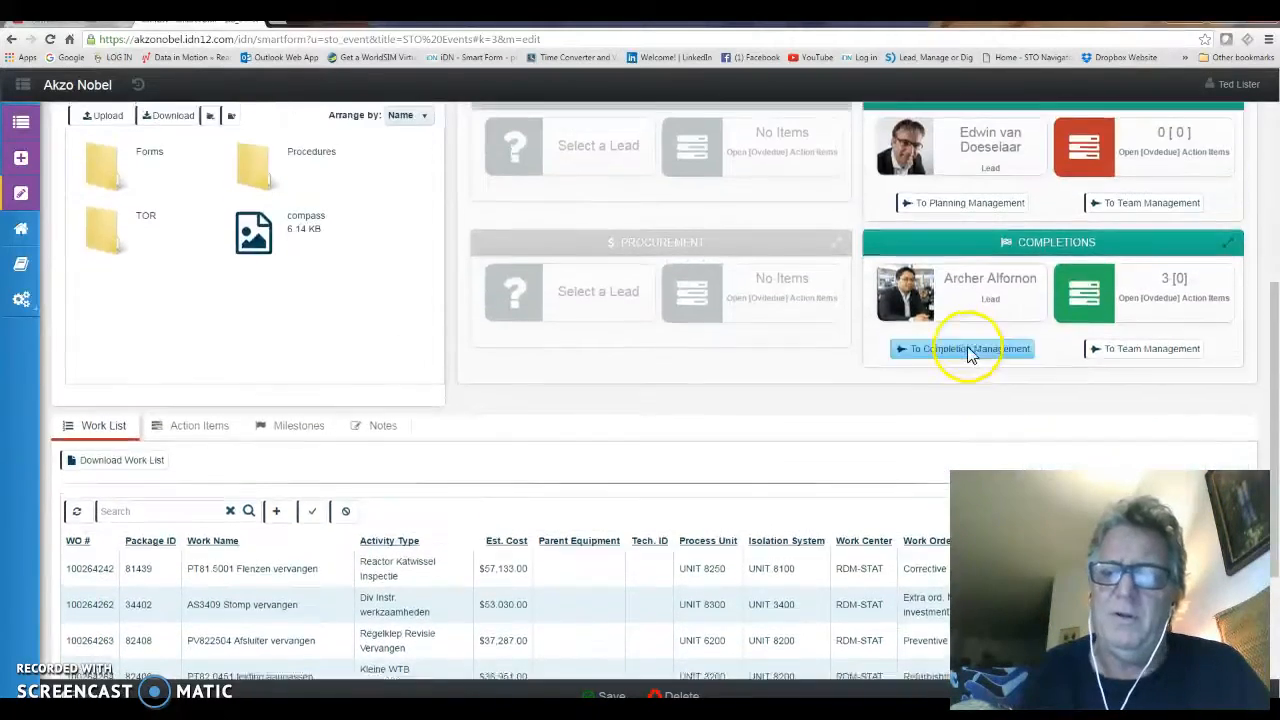
{"action": "scroll", "coordinate": [968, 355], "scroll_direction": "up", "scroll_amount": 2}
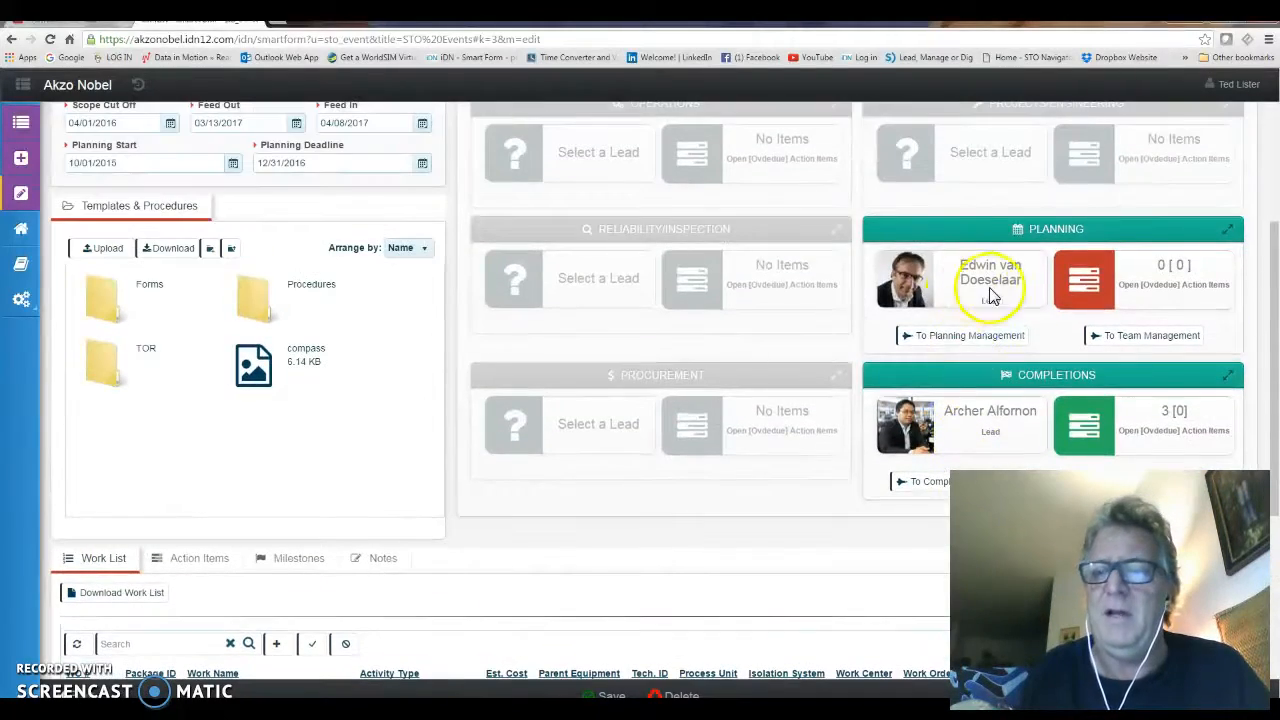
{"action": "left_click", "coordinate": [960, 340]}
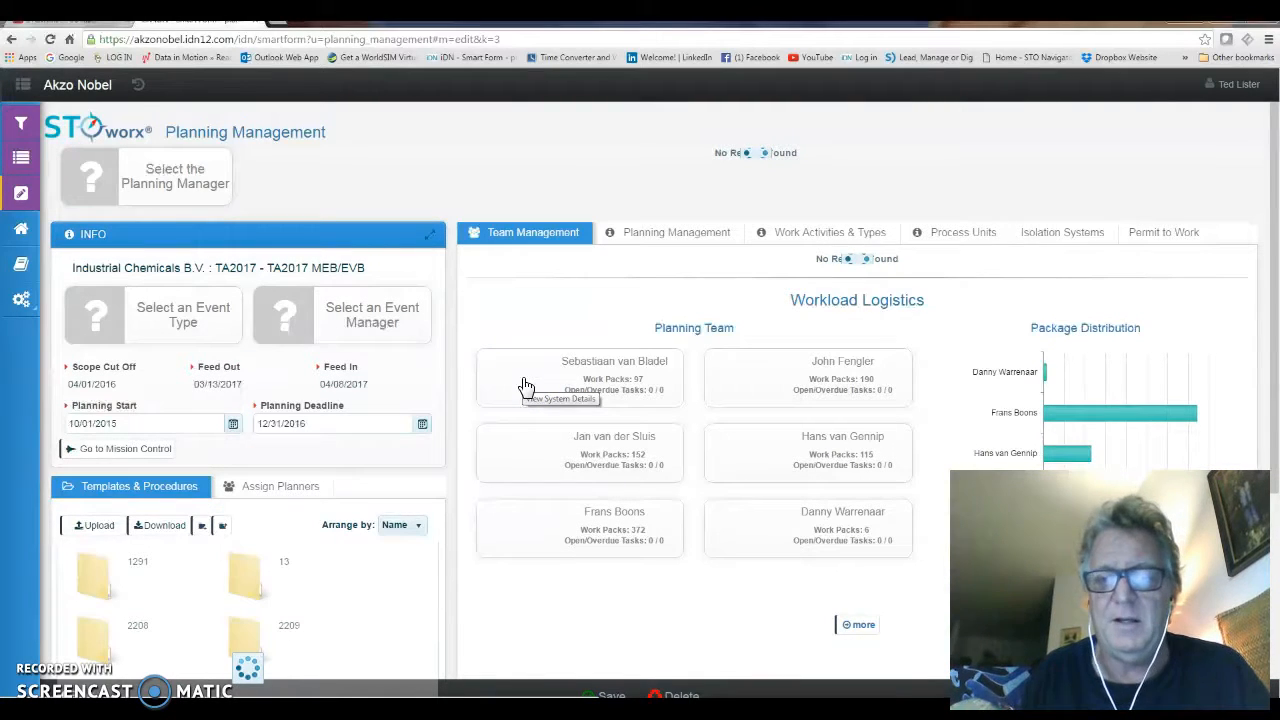
Examine the planning team's workload, including each planner's work packs and the package distribution chart
{"action": "left_click", "coordinate": [524, 385]}
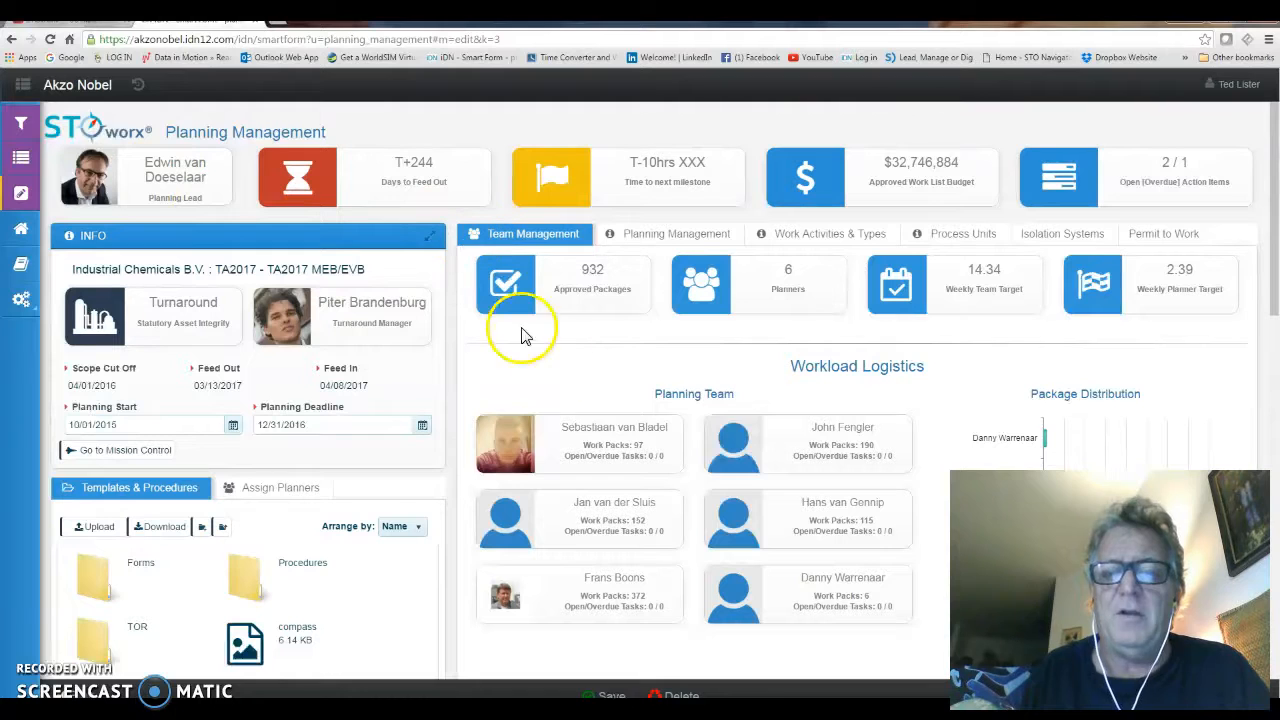
{"action": "scroll", "coordinate": [629, 397], "scroll_direction": "down", "scroll_amount": 2}
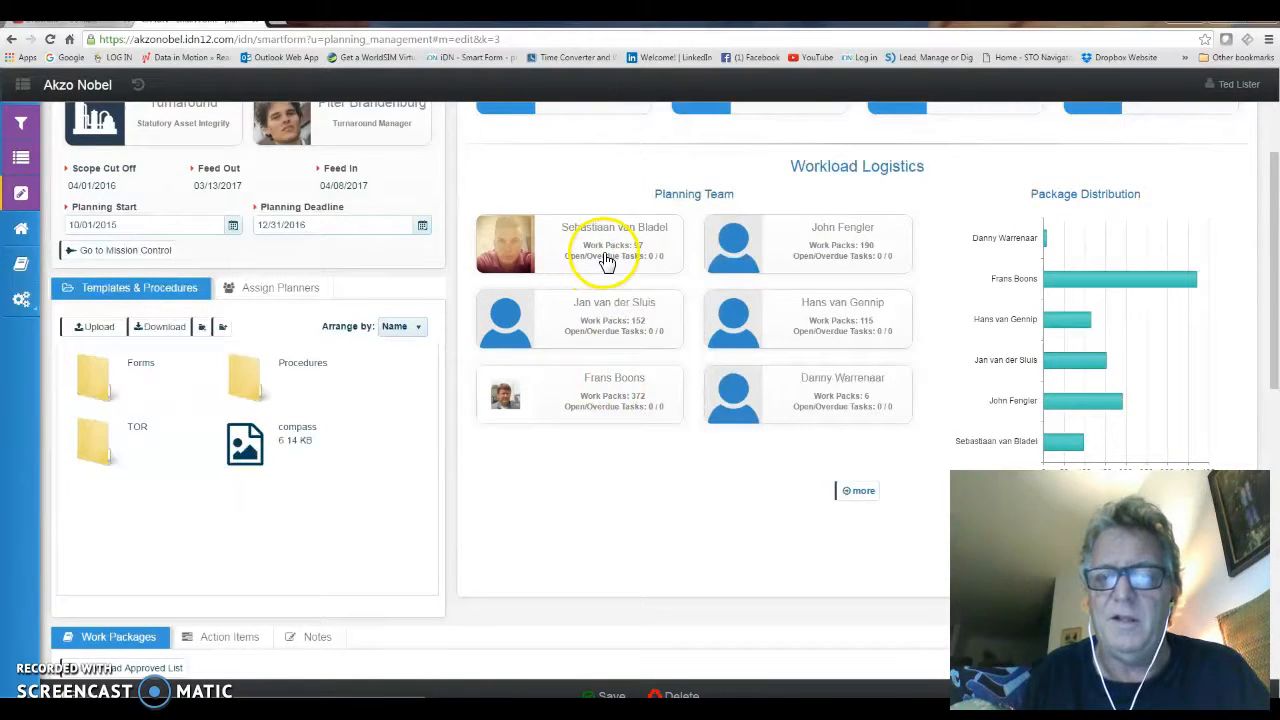
{"action": "scroll", "coordinate": [671, 349], "scroll_direction": "up", "scroll_amount": 1}
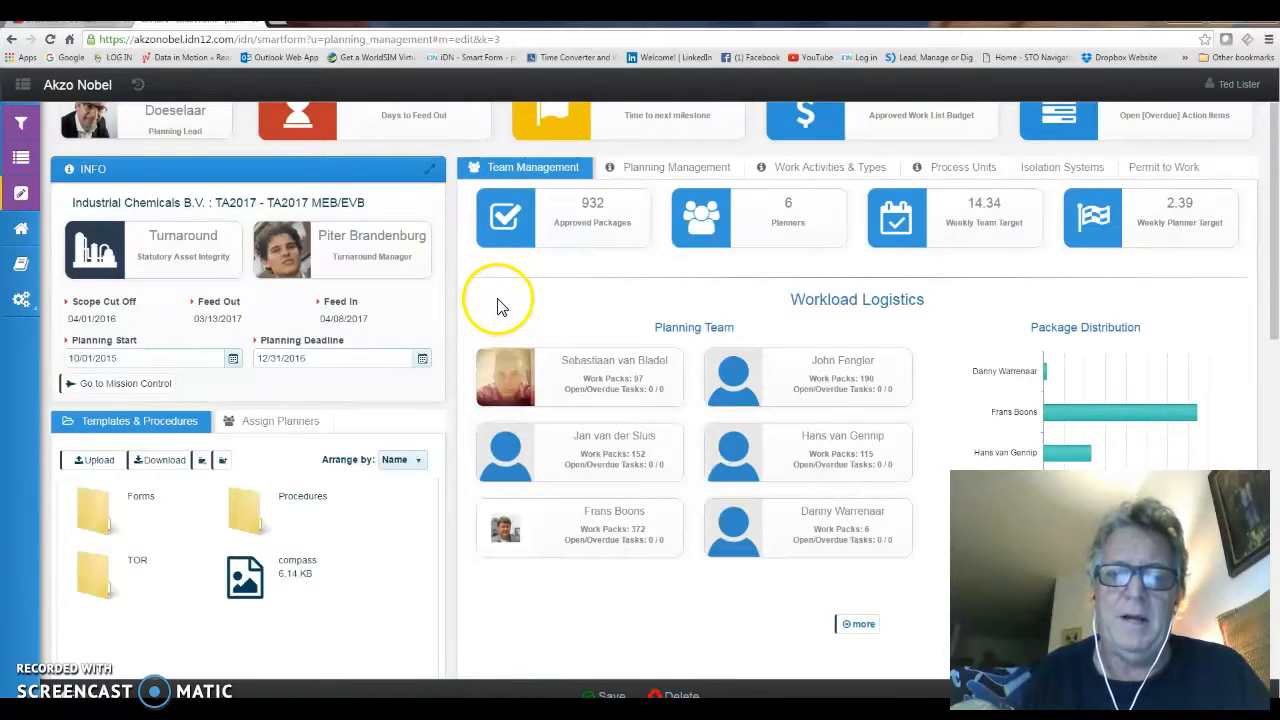
{"action": "scroll", "coordinate": [537, 294], "scroll_direction": "down", "scroll_amount": 1}
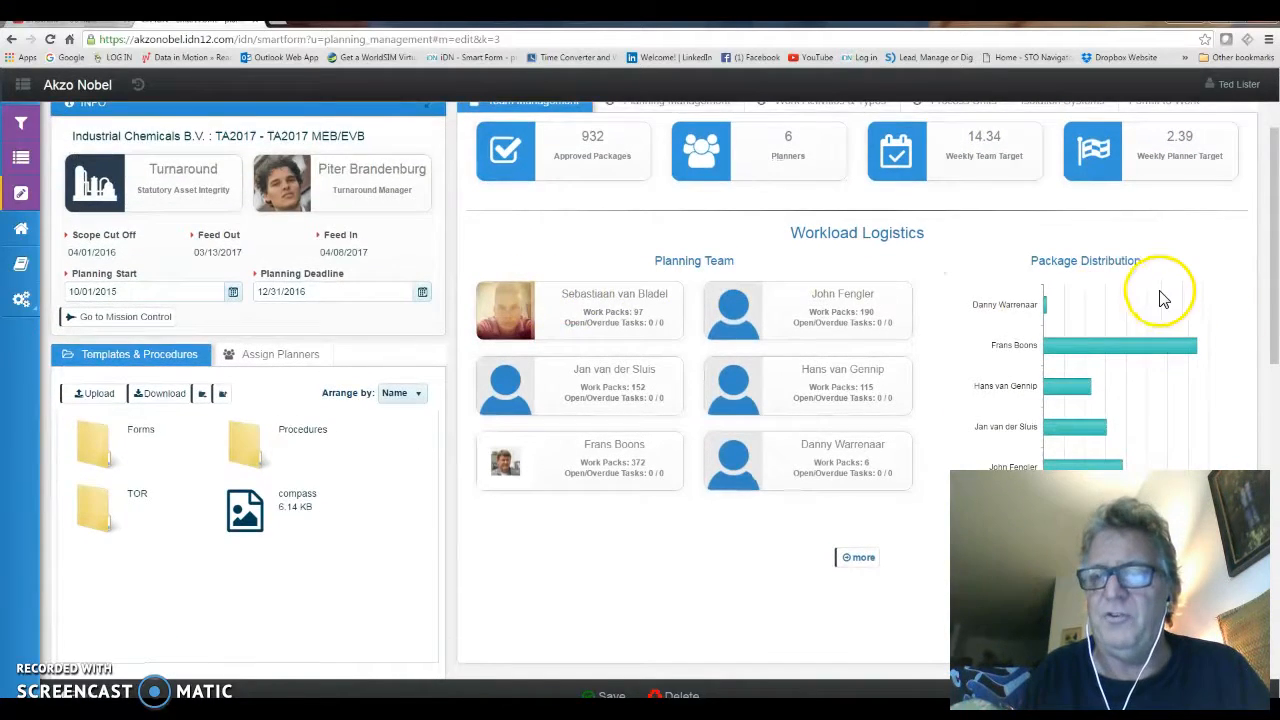
{"action": "mouse_move", "coordinate": [1072, 392]}
{"action": "mouse_move", "coordinate": [1070, 435]}
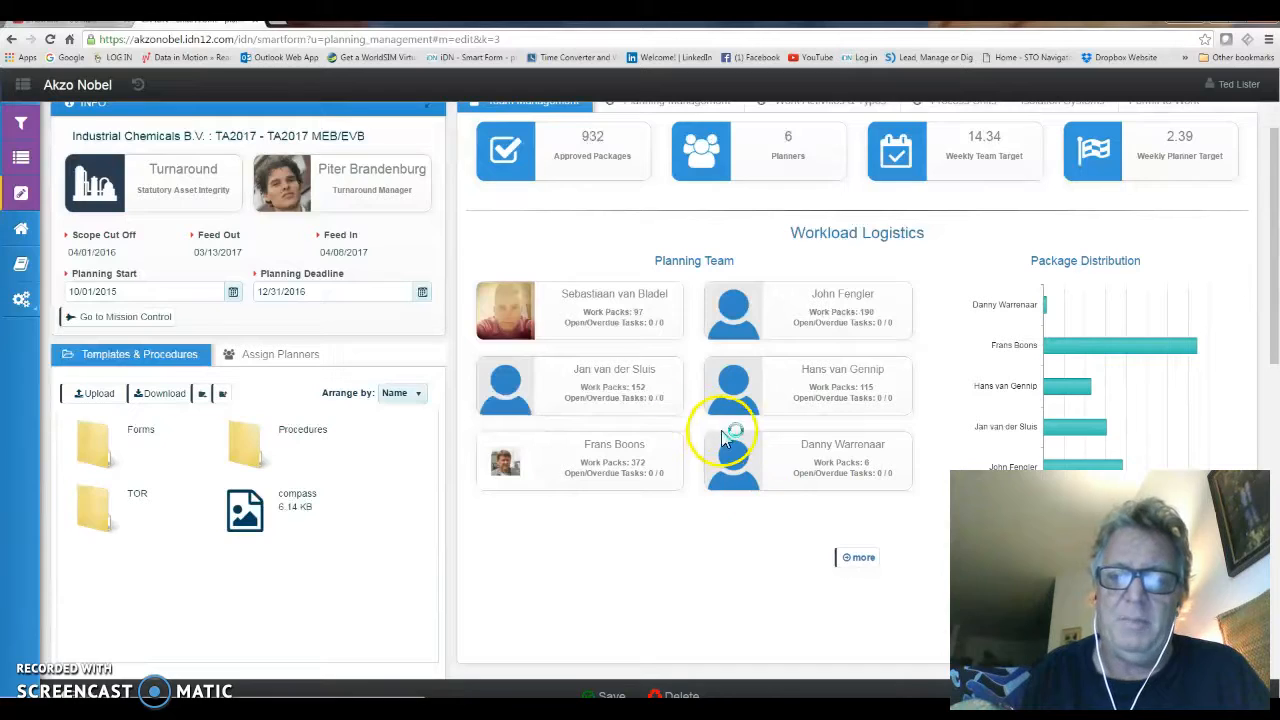
Open the work pack details of 1Y AH8154 Reinigen/inspecteren from the event's work packages
{"action": "scroll", "coordinate": [700, 385], "scroll_direction": "down", "scroll_amount": 2}
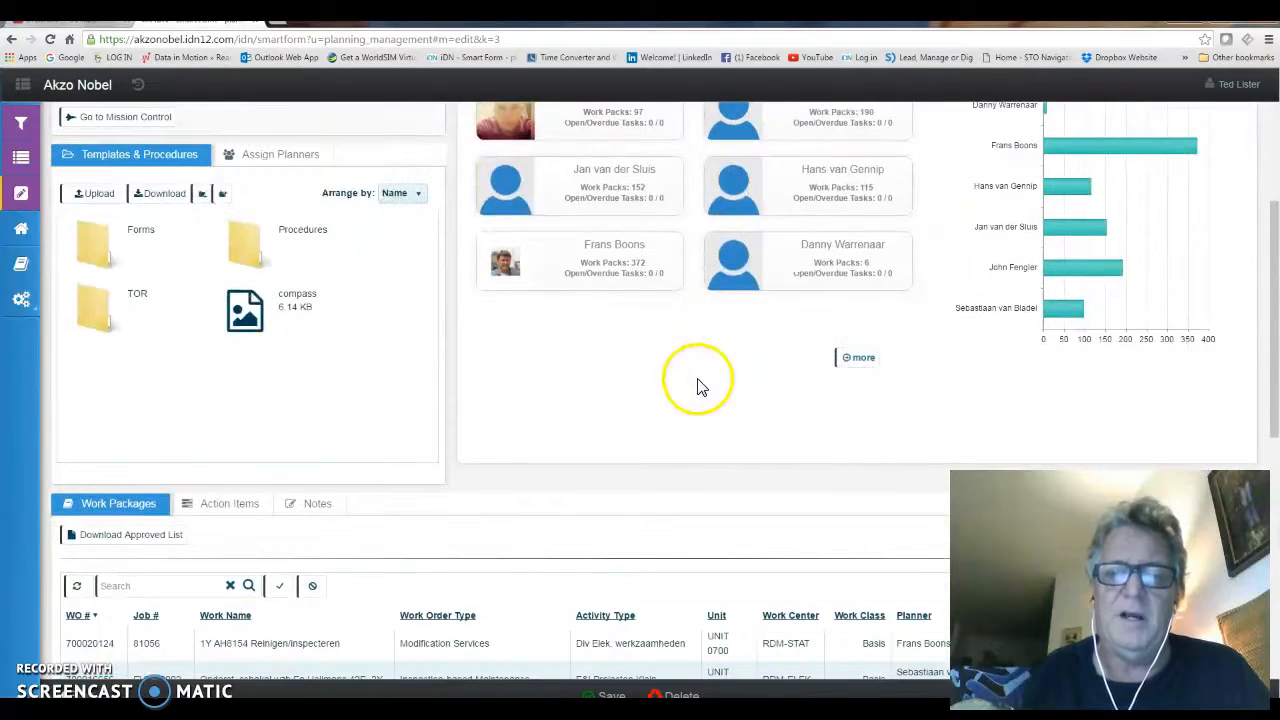
{"action": "scroll", "coordinate": [700, 387], "scroll_direction": "down", "scroll_amount": 1}
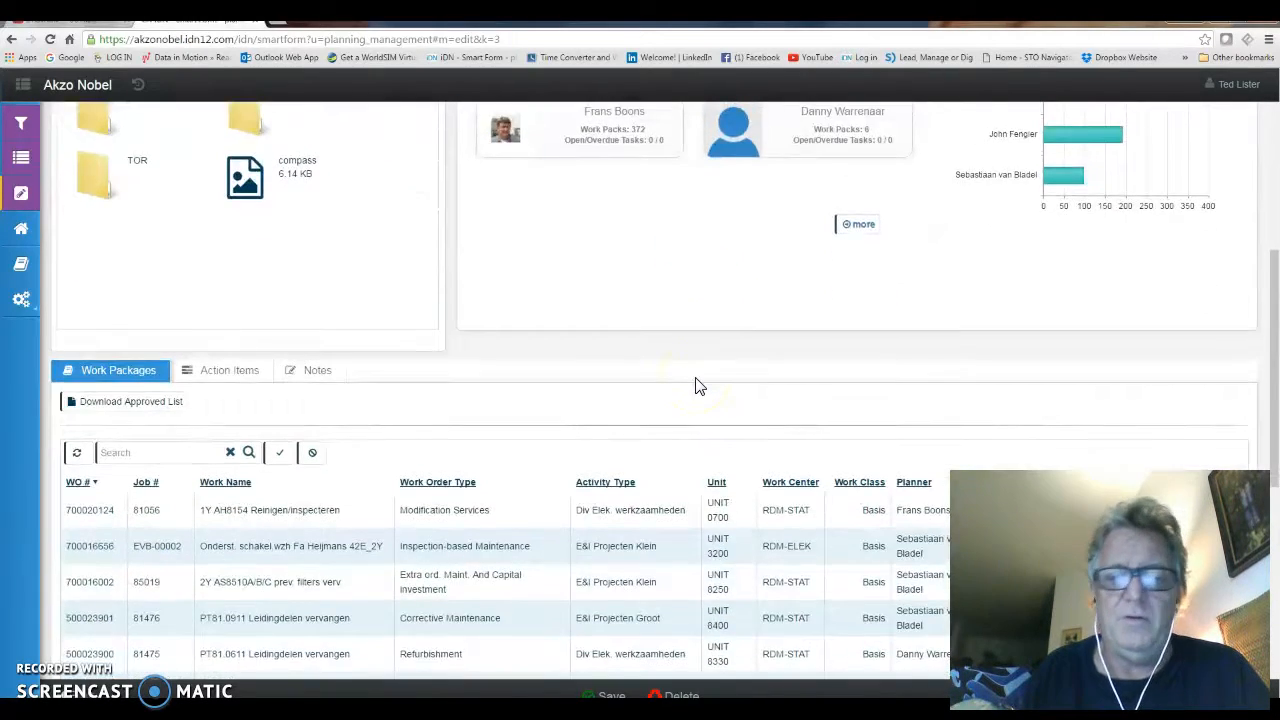
{"action": "scroll", "coordinate": [700, 387], "scroll_direction": "down", "scroll_amount": 2}
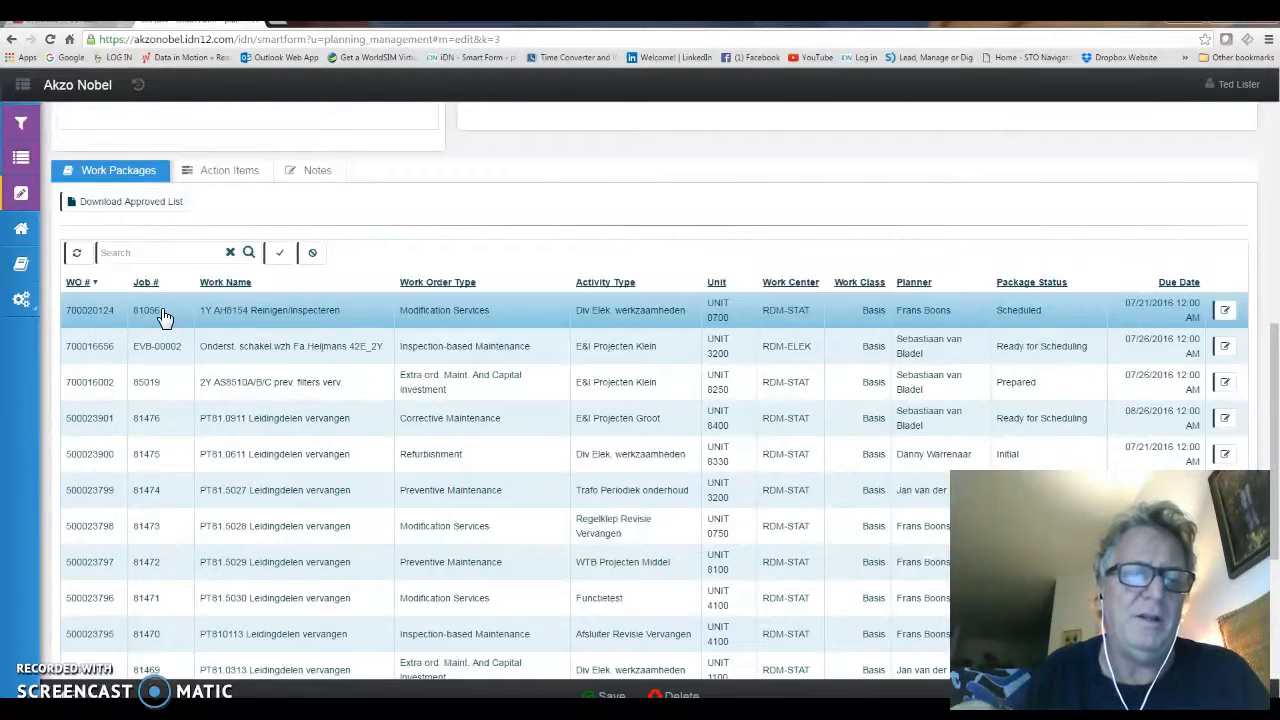
{"action": "left_click", "coordinate": [165, 383]}
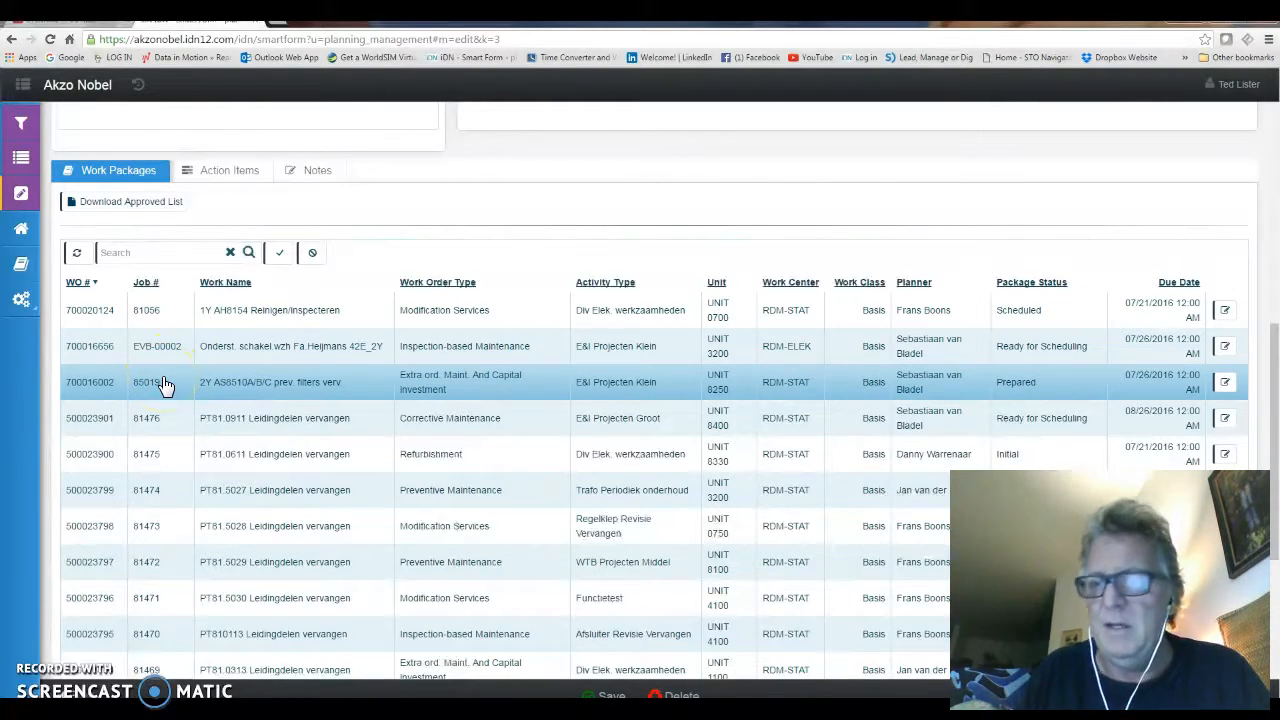
{"action": "left_click", "coordinate": [160, 385]}
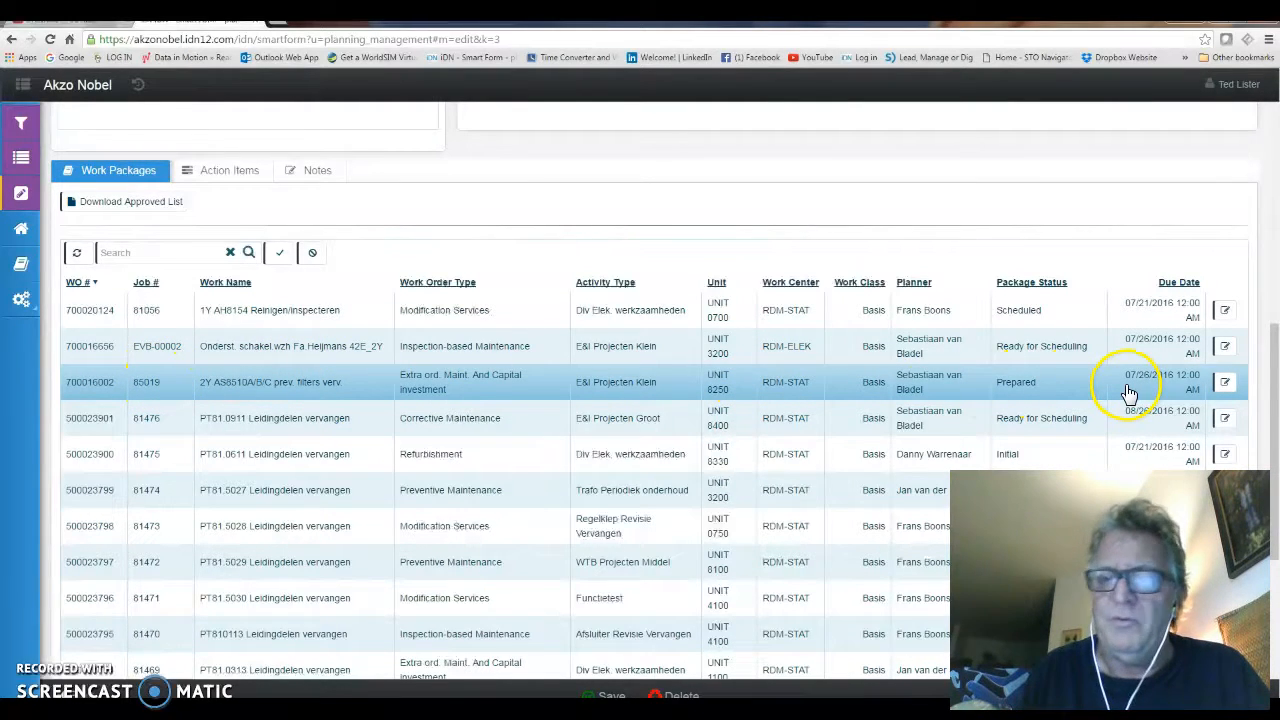
{"action": "left_click", "coordinate": [1231, 322]}
{"action": "left_click", "coordinate": [1225, 314]}
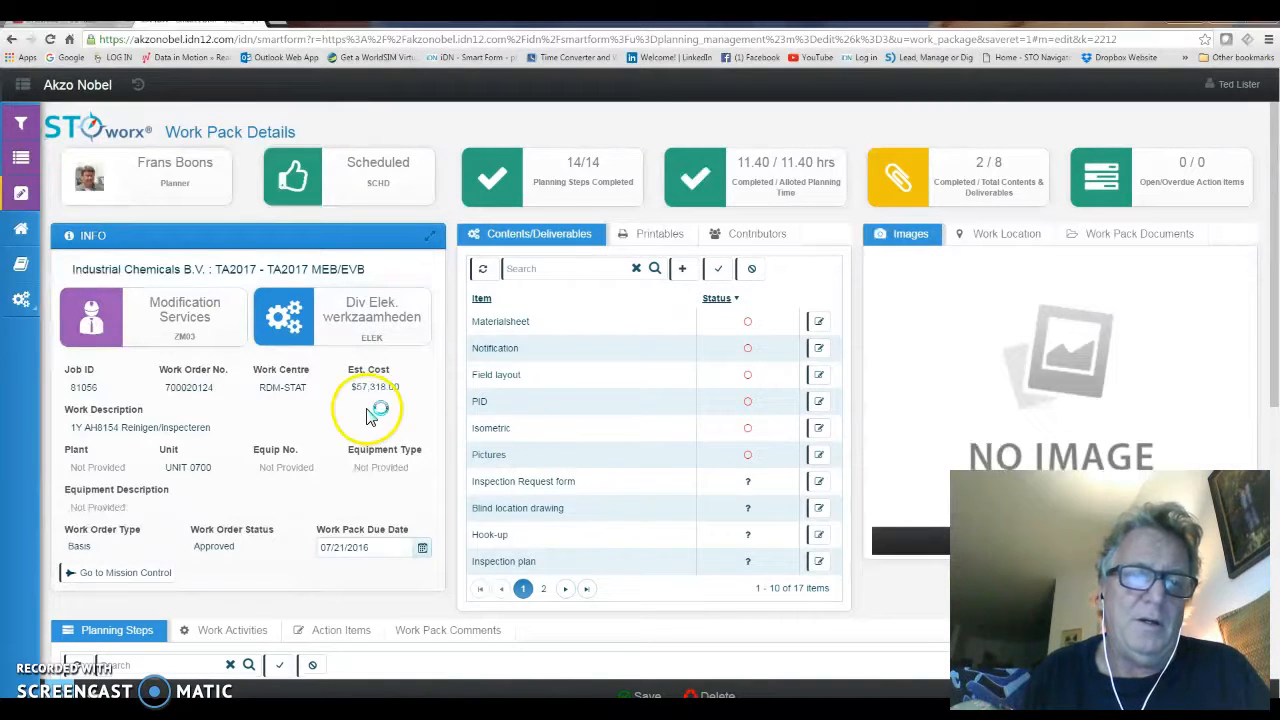
Filter the full work package list to Corrective Maintenance work orders in UNIT 3400
{"action": "left_click", "coordinate": [21, 160]}
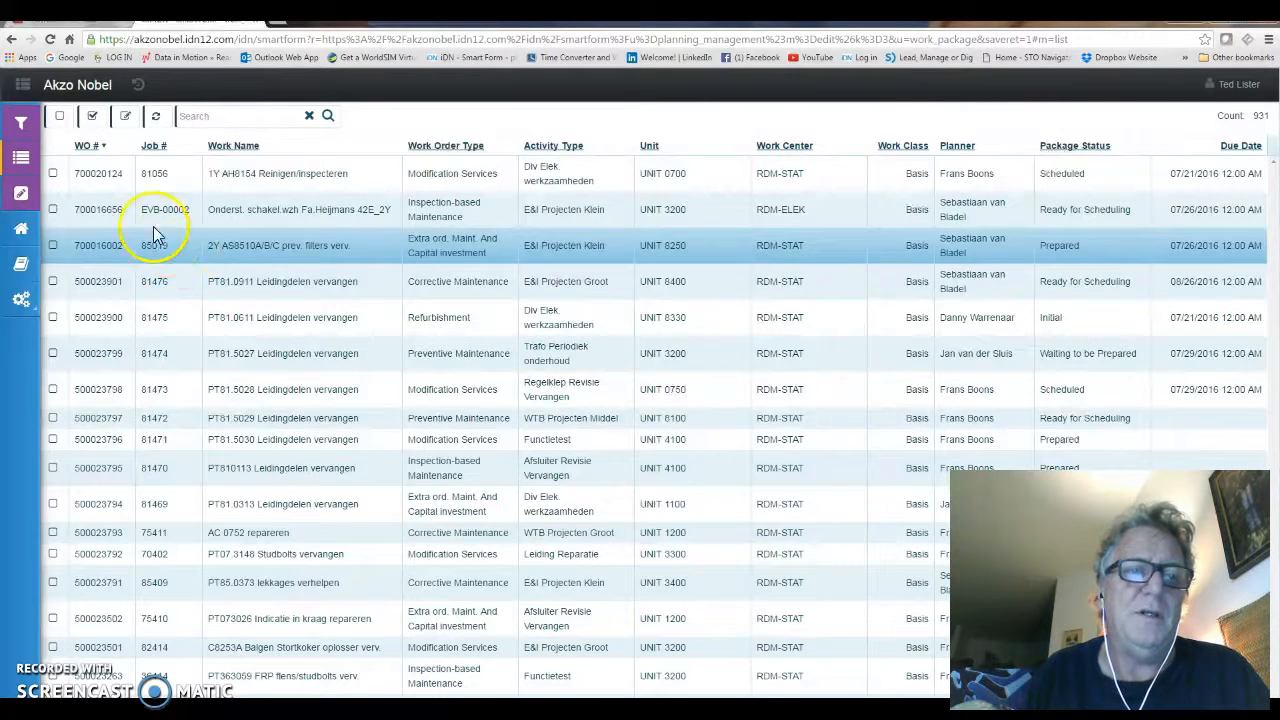
{"action": "left_click", "coordinate": [21, 125]}
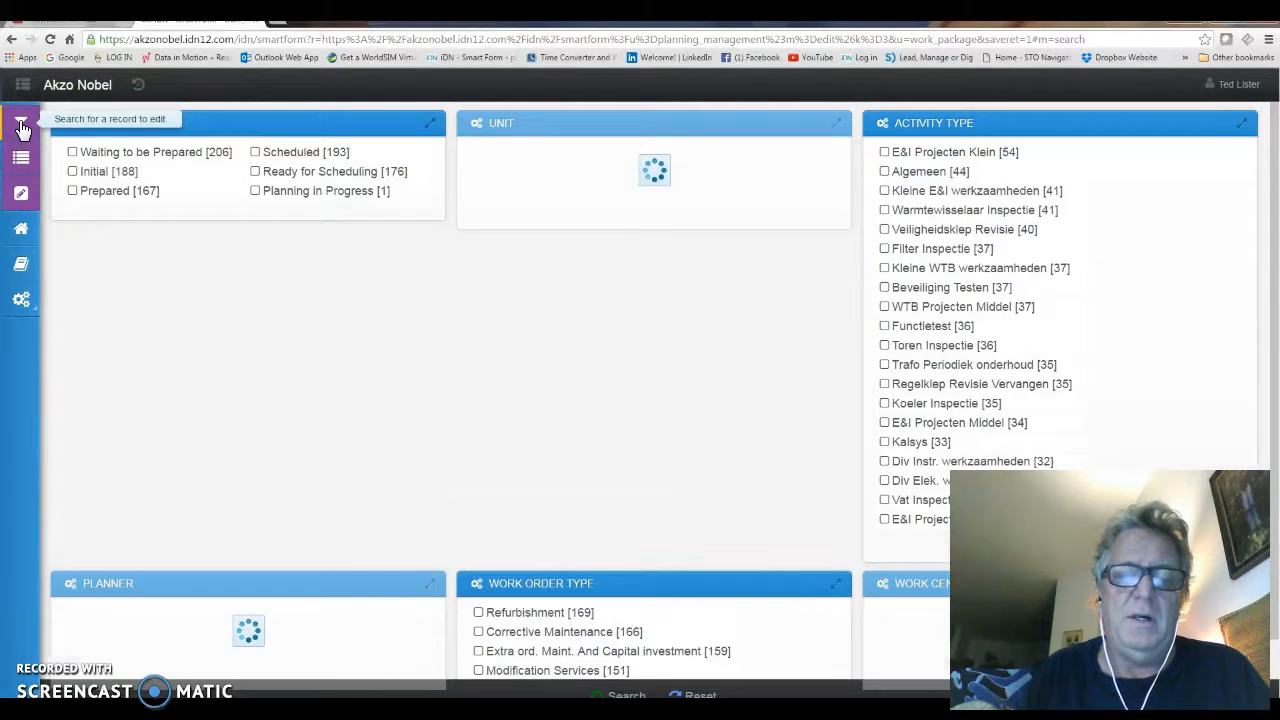
{"action": "left_click", "coordinate": [479, 633]}
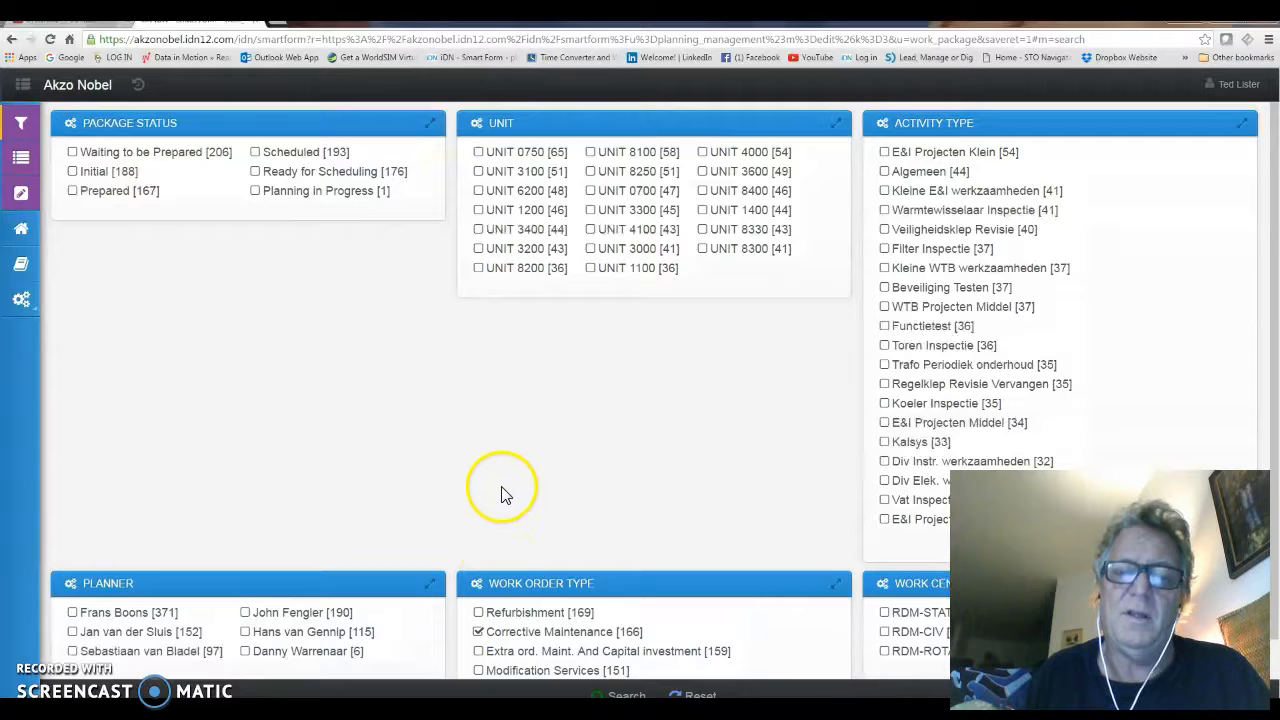
{"action": "left_click", "coordinate": [478, 230]}
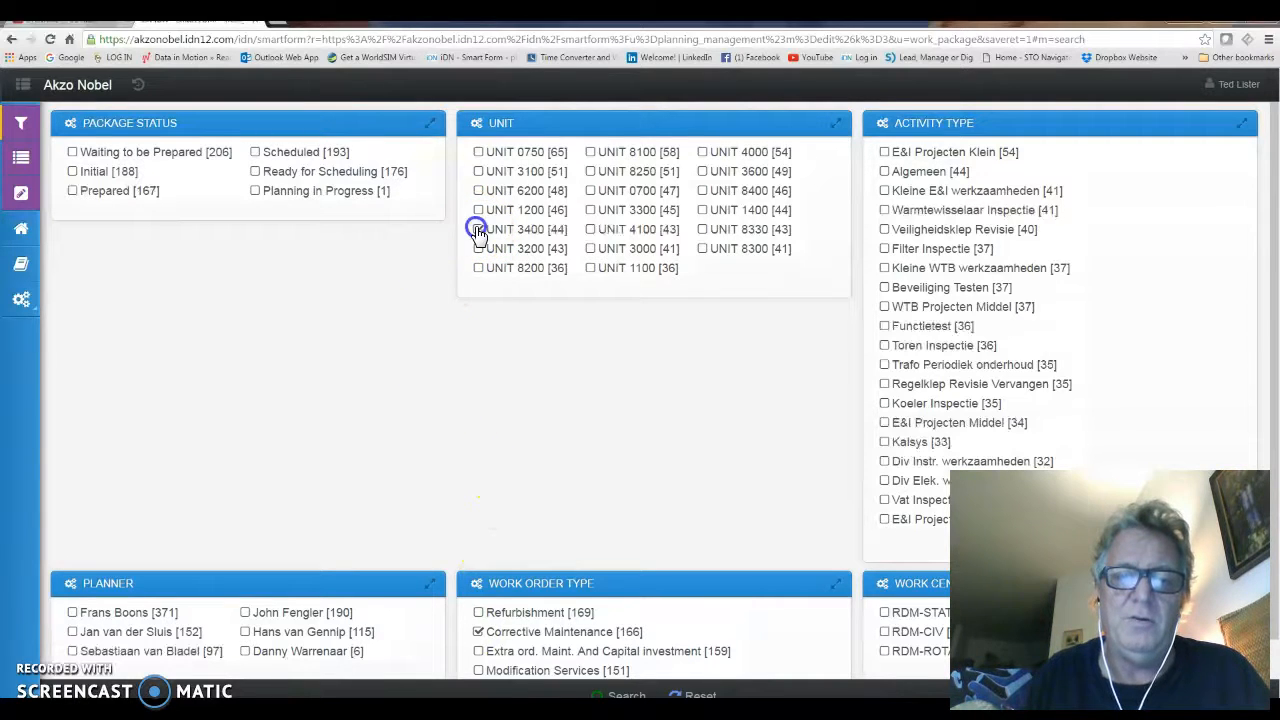
{"action": "left_click", "coordinate": [403, 345]}
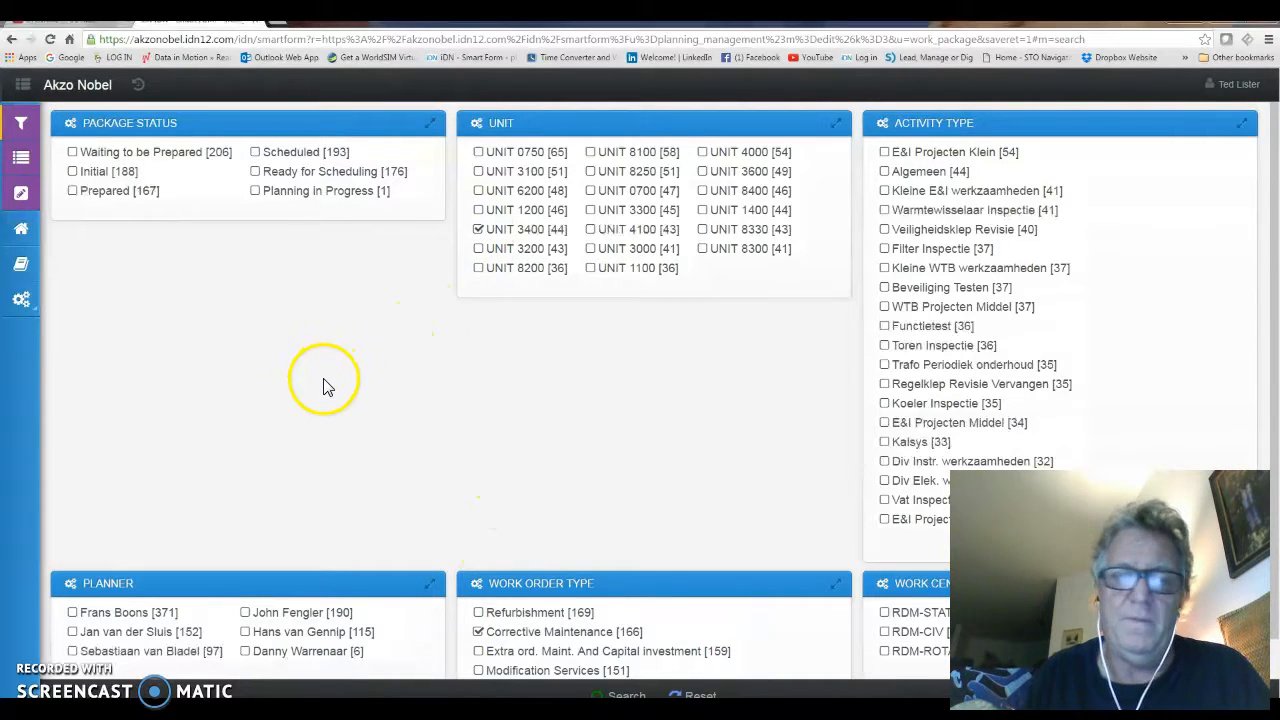
{"action": "scroll", "coordinate": [323, 386], "scroll_direction": "down", "scroll_amount": 1}
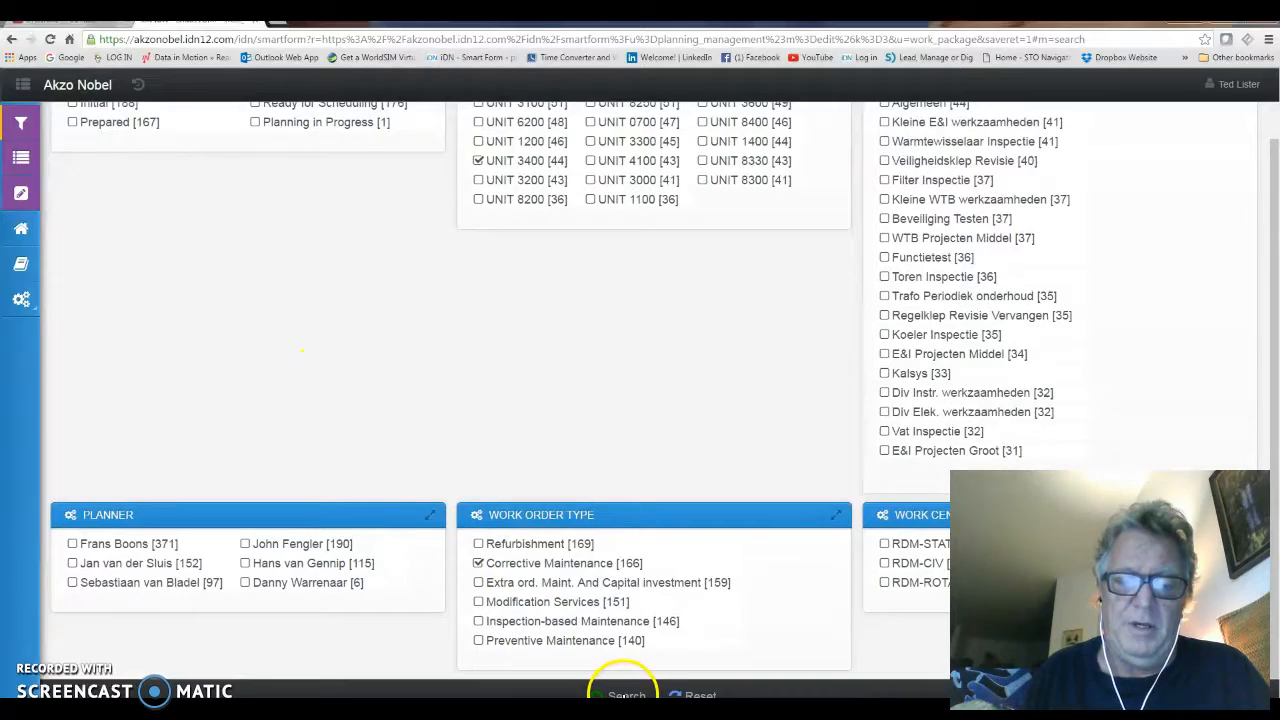
{"action": "left_click", "coordinate": [626, 694]}
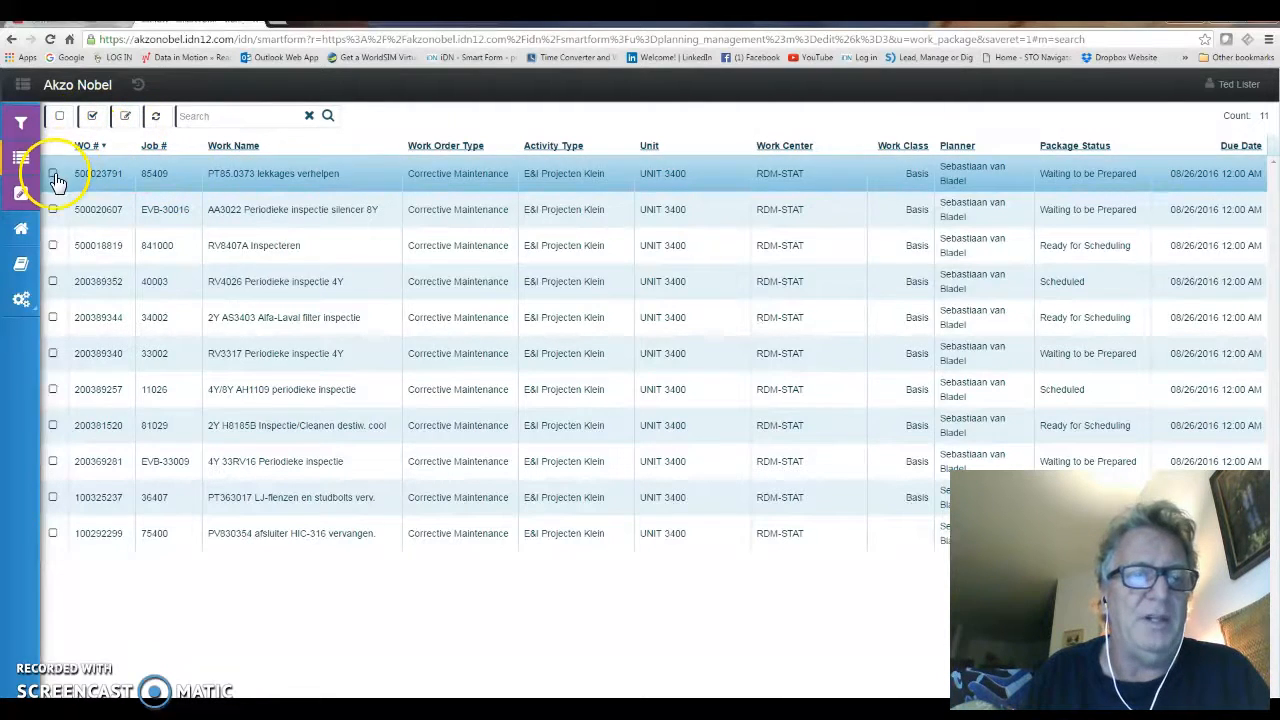
Select all the filtered work packages and open them together for batch editing
{"action": "left_click", "coordinate": [92, 117]}
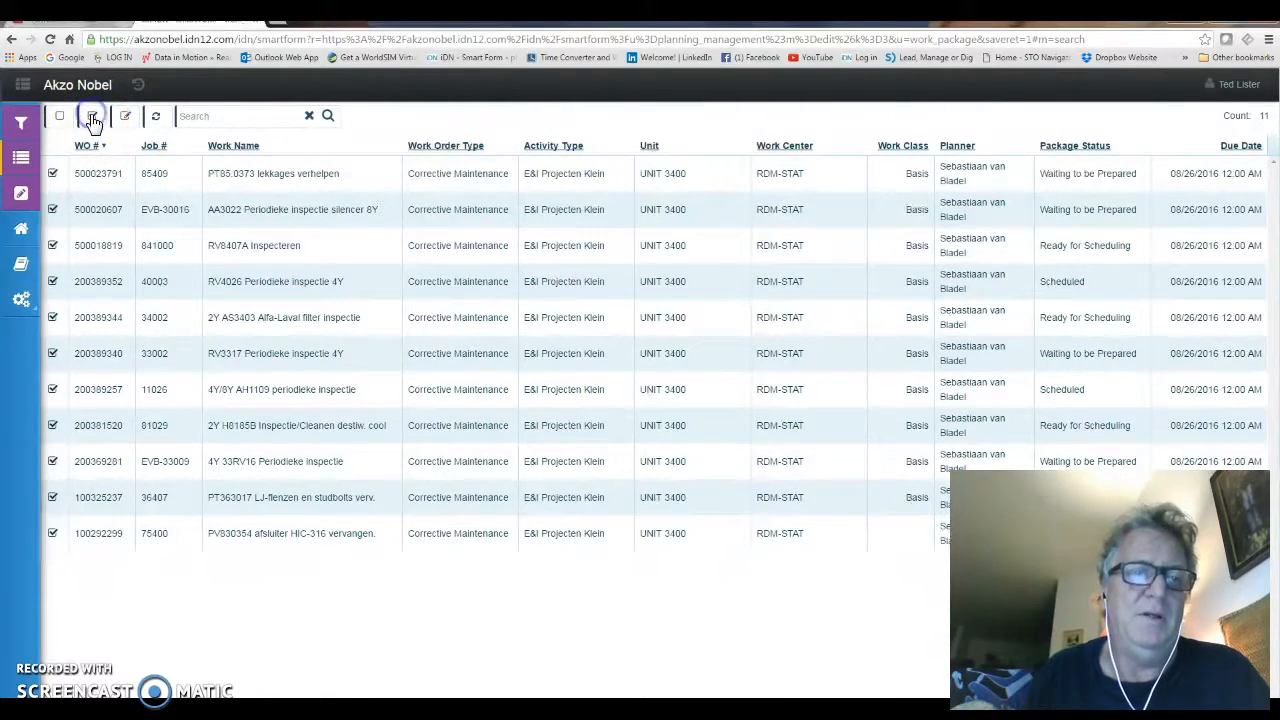
{"action": "left_click", "coordinate": [55, 179]}
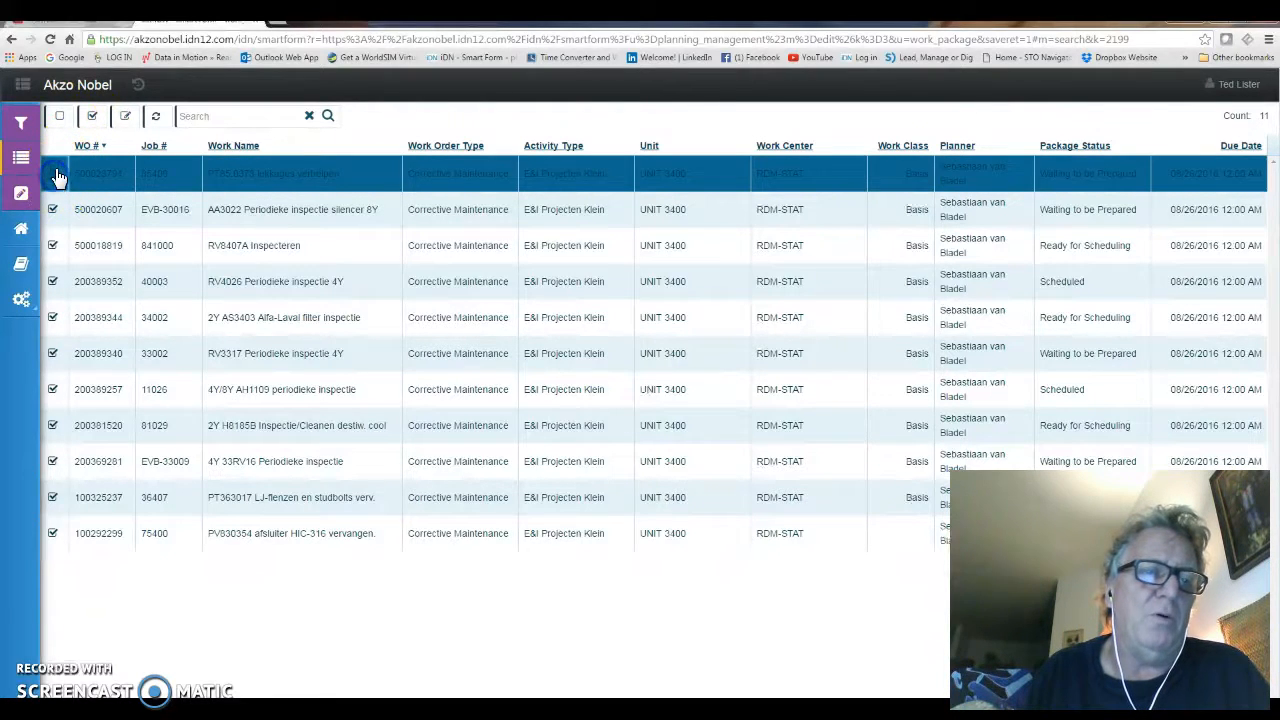
{"action": "left_click", "coordinate": [124, 118]}
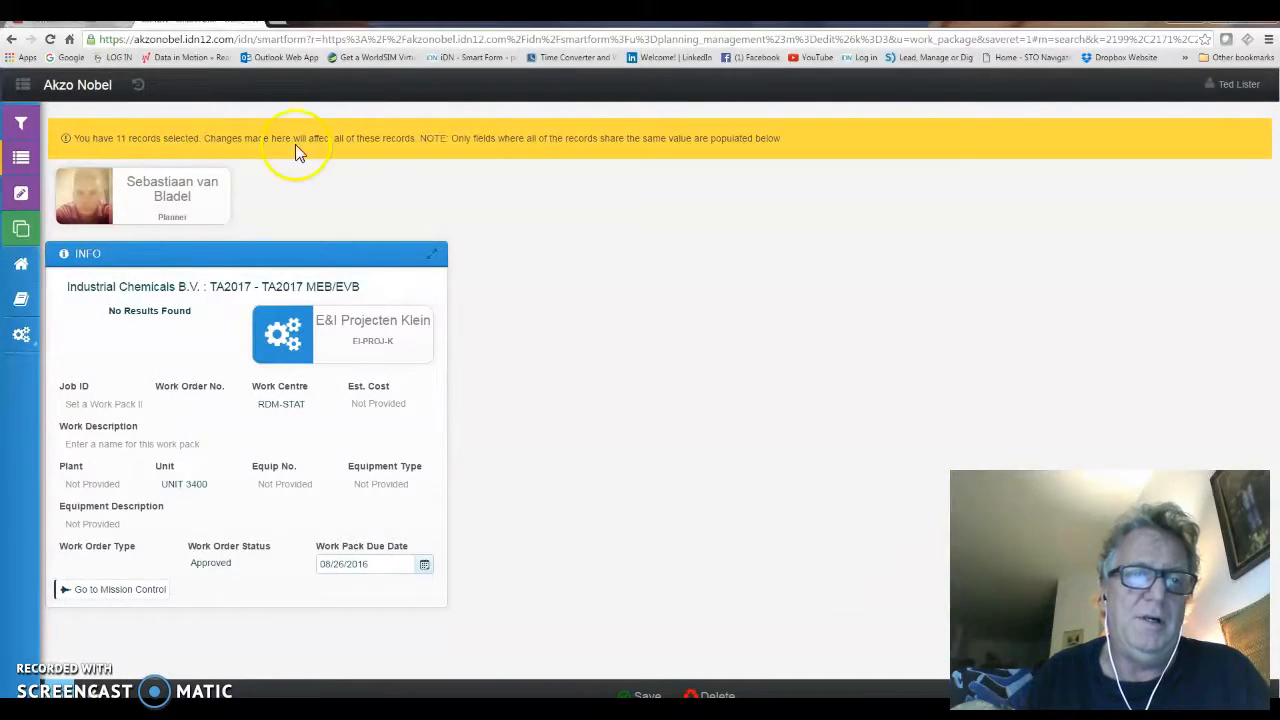
Assign the Maintenance Coordinator as planner of all selected work packages, set their due date to 09/23/2016, and save the batch edit
{"action": "left_click", "coordinate": [189, 198]}
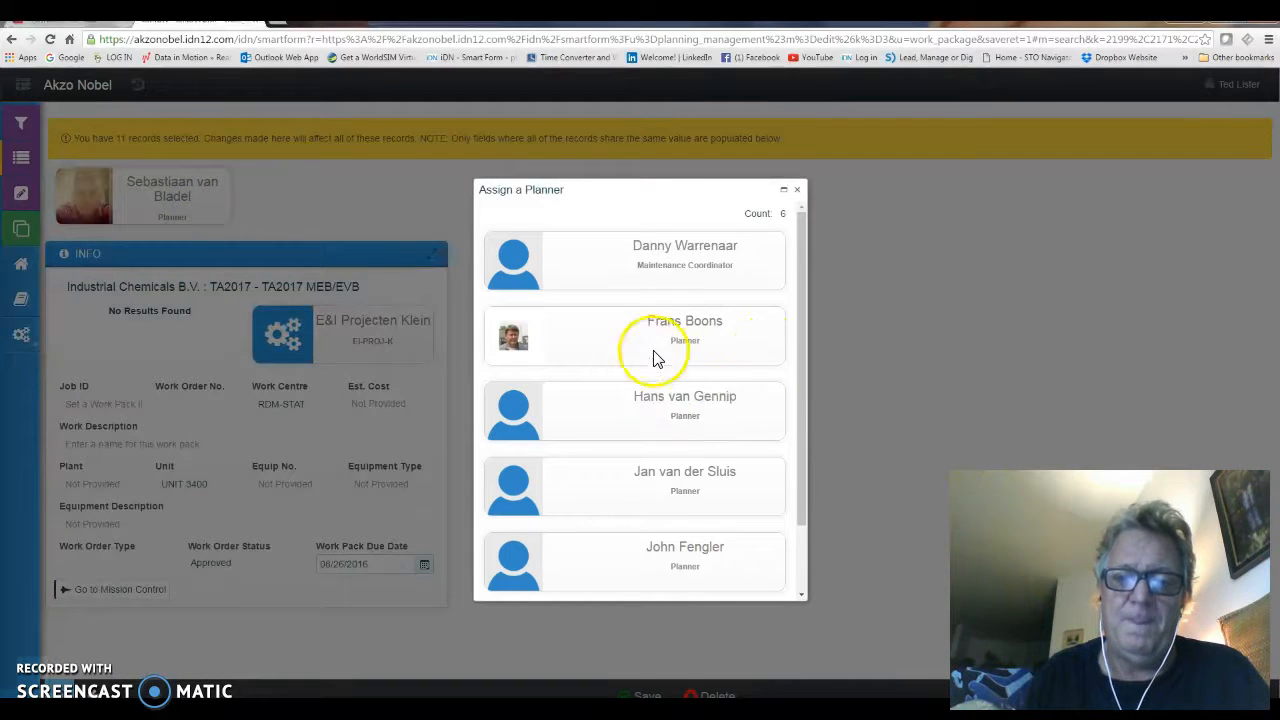
{"action": "left_click", "coordinate": [664, 249]}
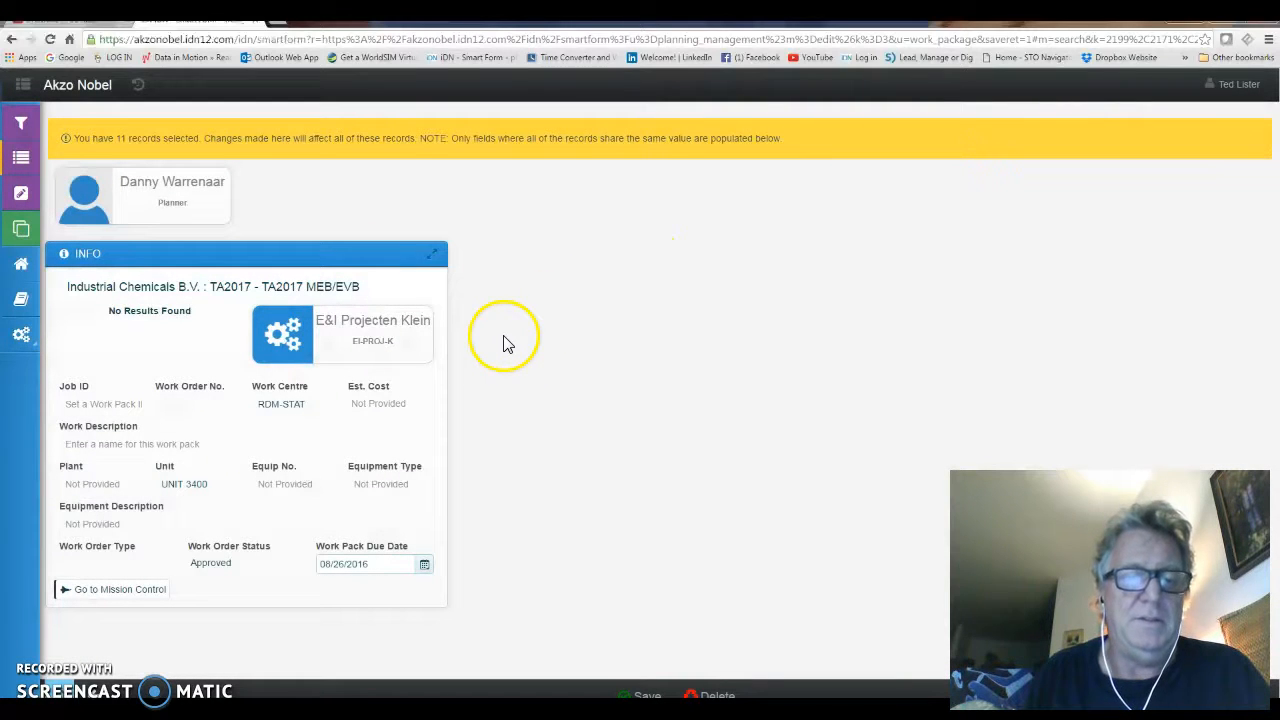
{"action": "left_click", "coordinate": [424, 567]}
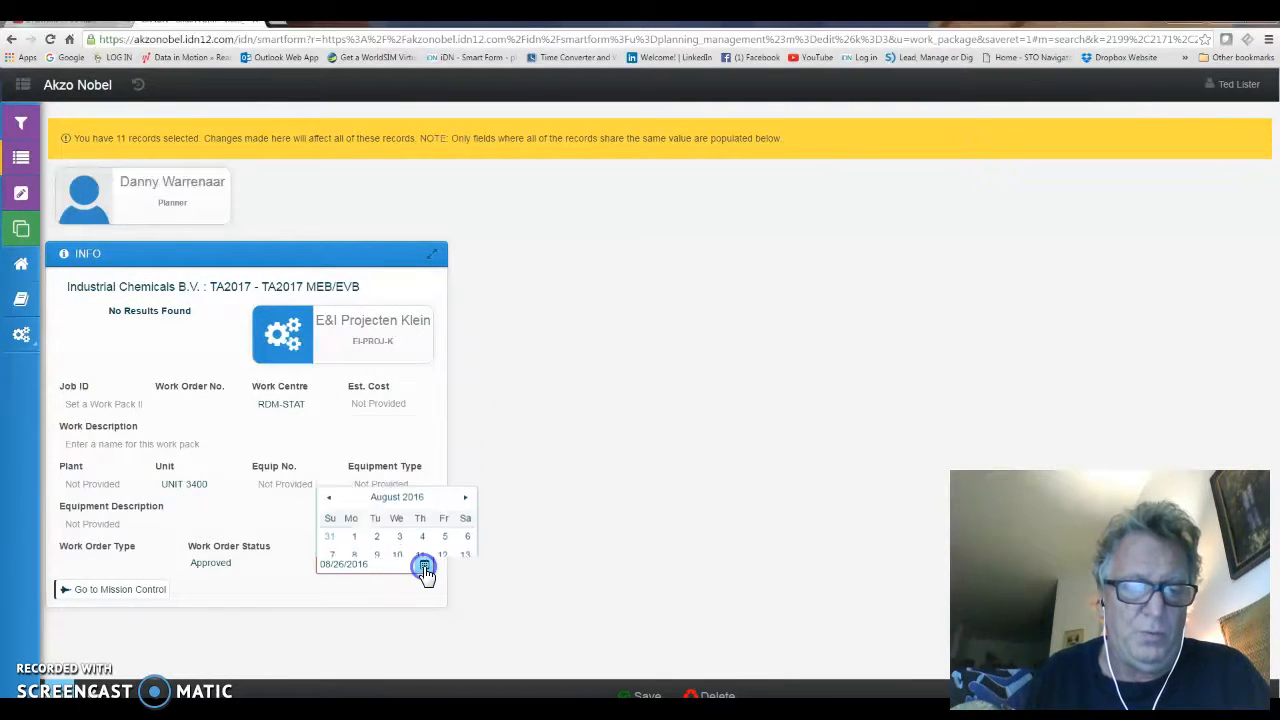
{"action": "left_click", "coordinate": [465, 386]}
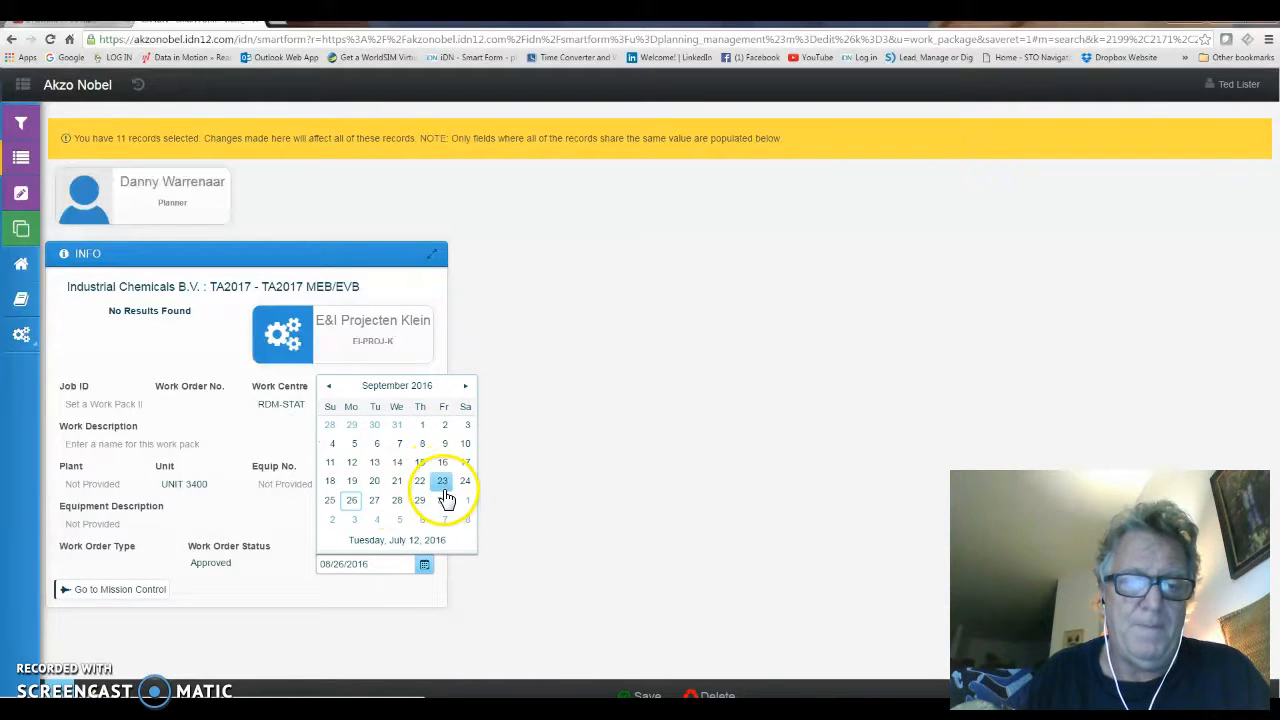
{"action": "left_click", "coordinate": [442, 481]}
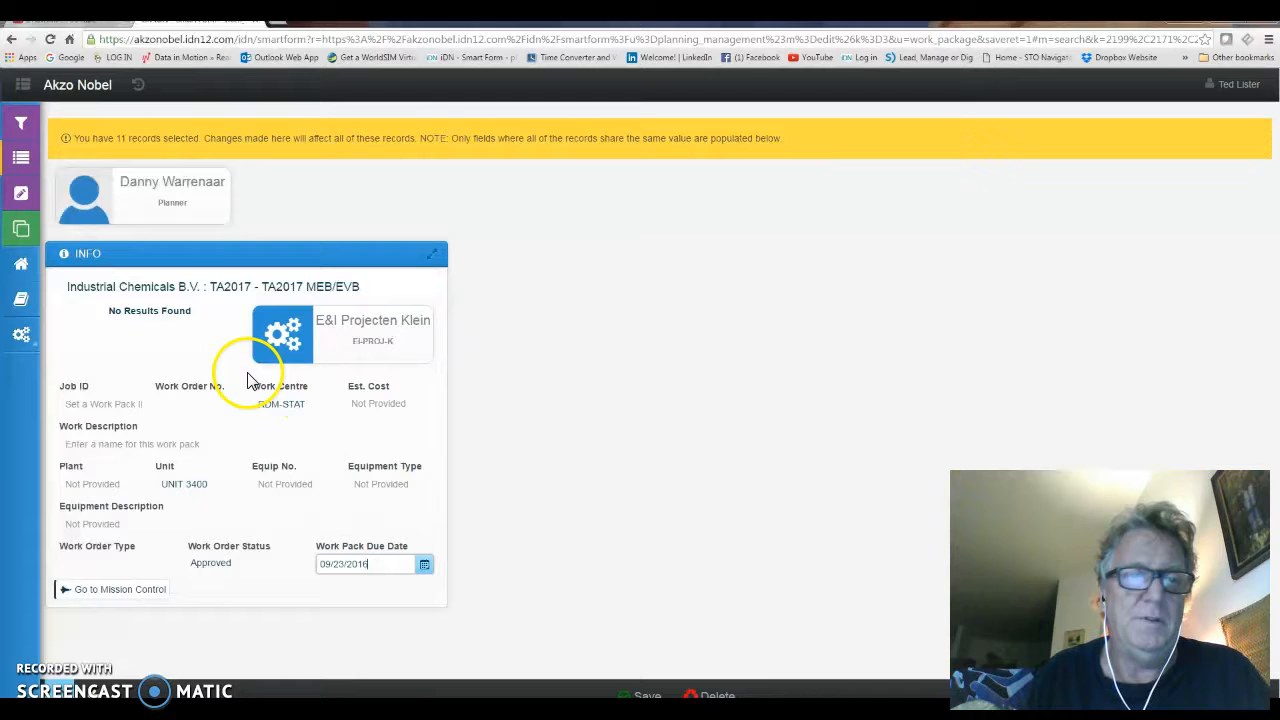
{"action": "left_click", "coordinate": [645, 694]}
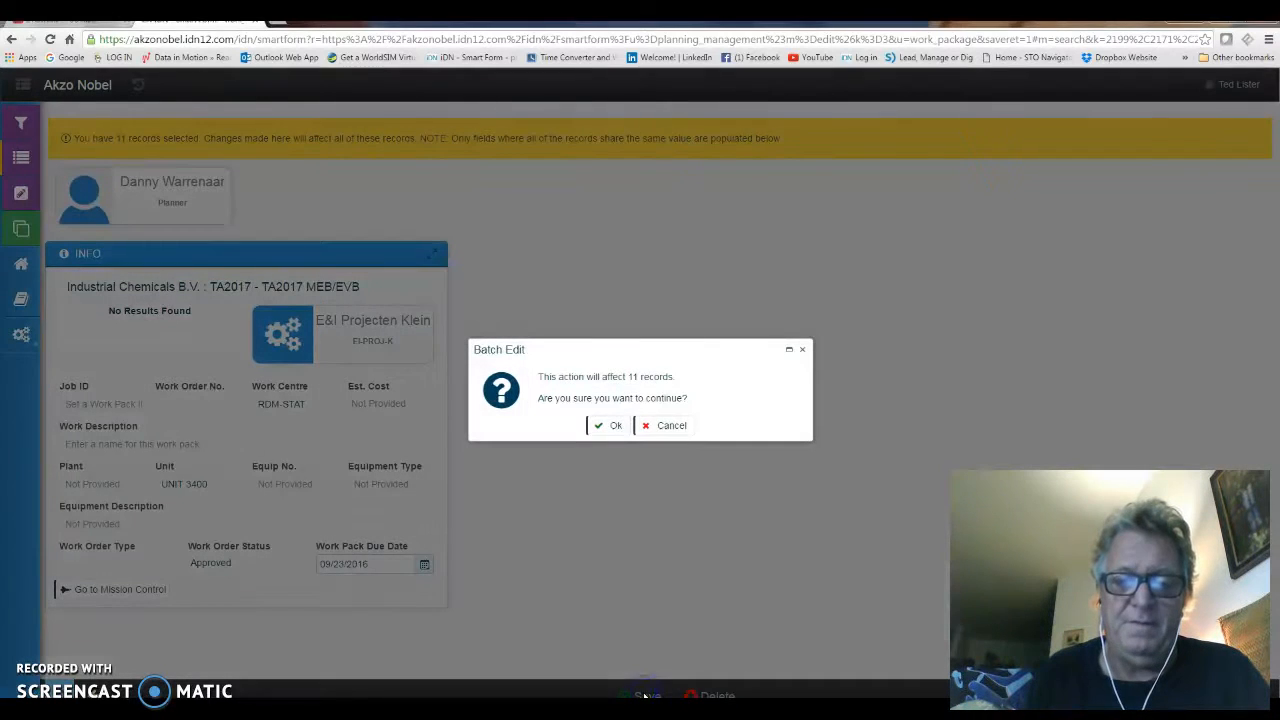
{"action": "left_click", "coordinate": [614, 427]}
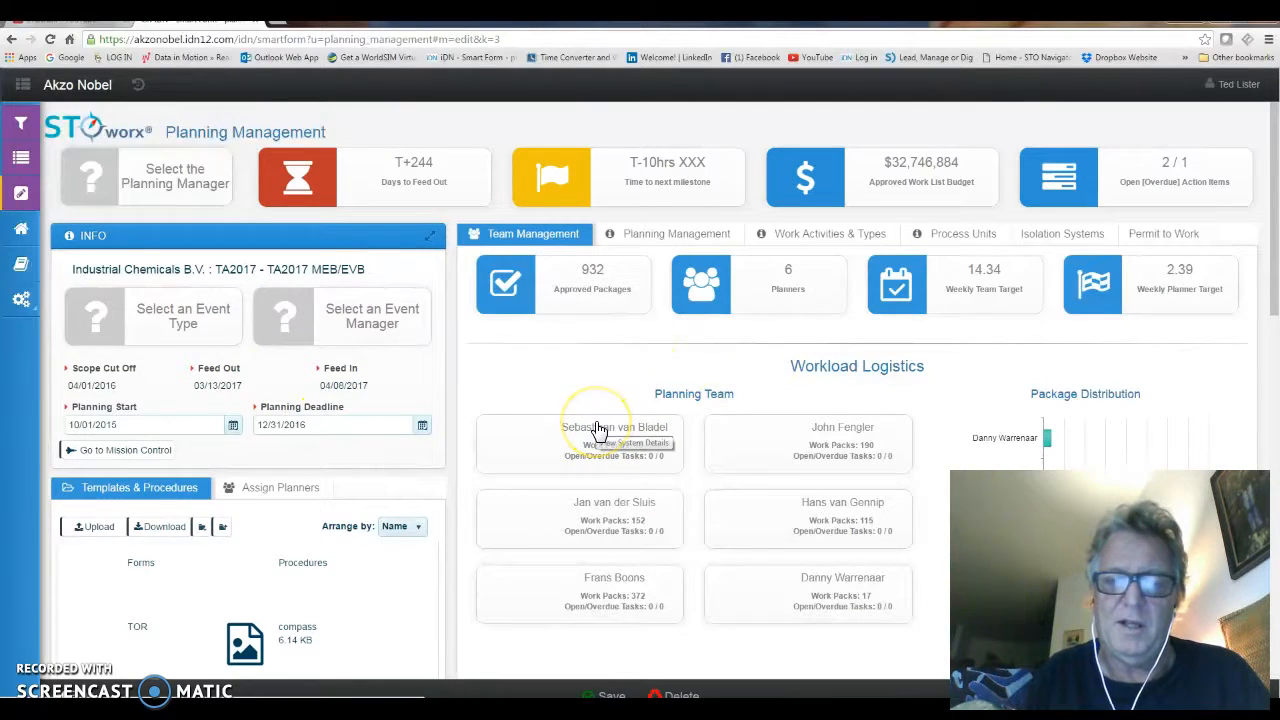
Review the event's work package list, including the planners, package statuses and due dates
{"action": "scroll", "coordinate": [610, 450], "scroll_direction": "down", "scroll_amount": 5}
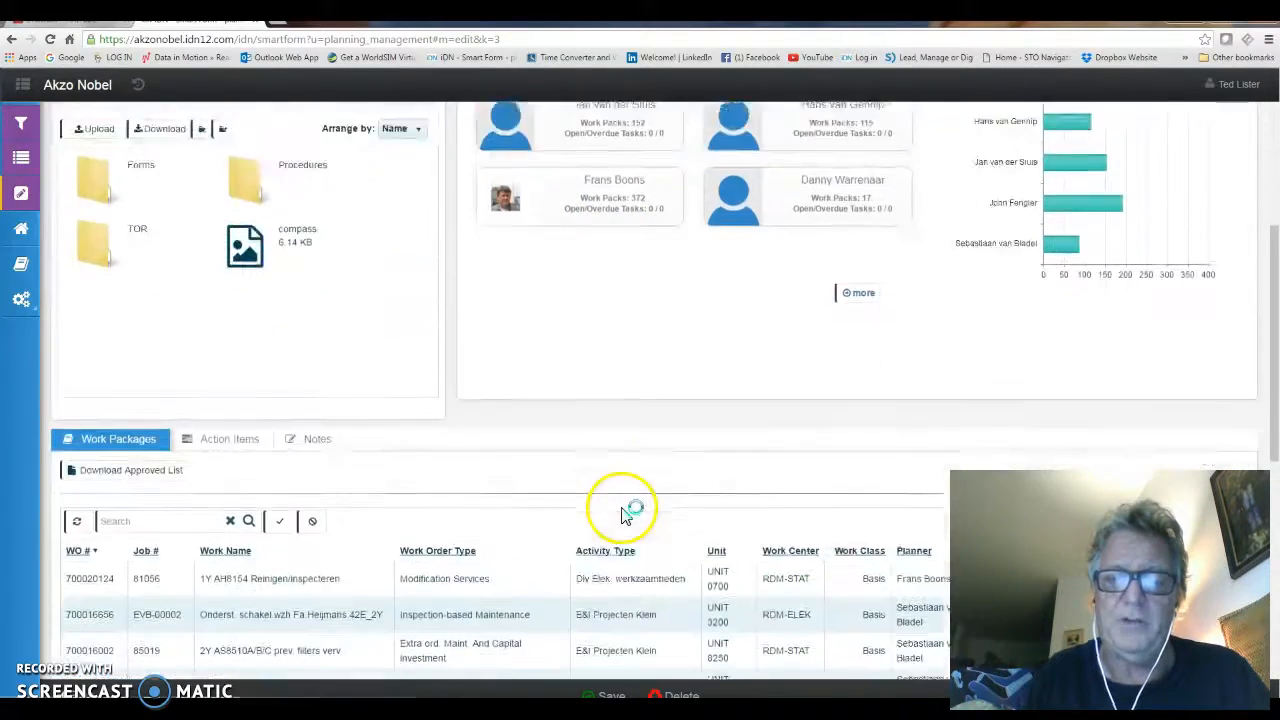
{"action": "scroll", "coordinate": [628, 490], "scroll_direction": "down", "scroll_amount": 1}
{"action": "scroll", "coordinate": [580, 466], "scroll_direction": "down", "scroll_amount": 3}
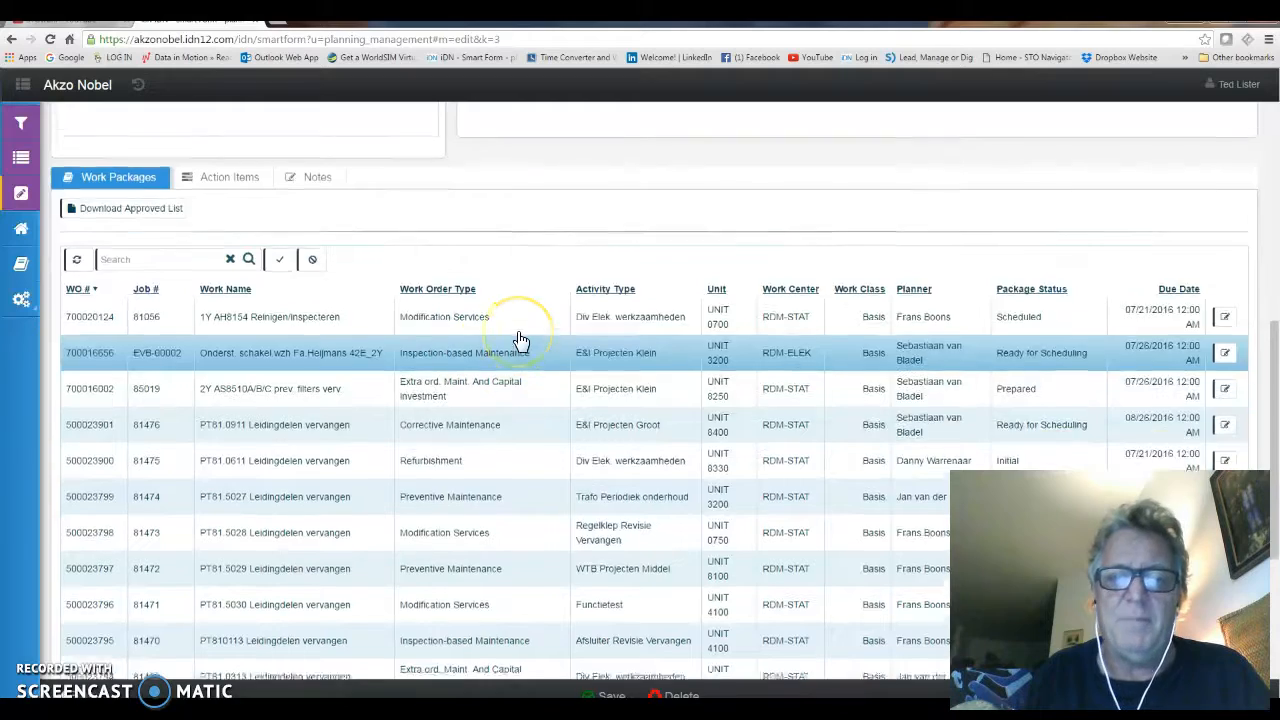
{"action": "scroll", "coordinate": [520, 340], "scroll_direction": "up", "scroll_amount": 10}
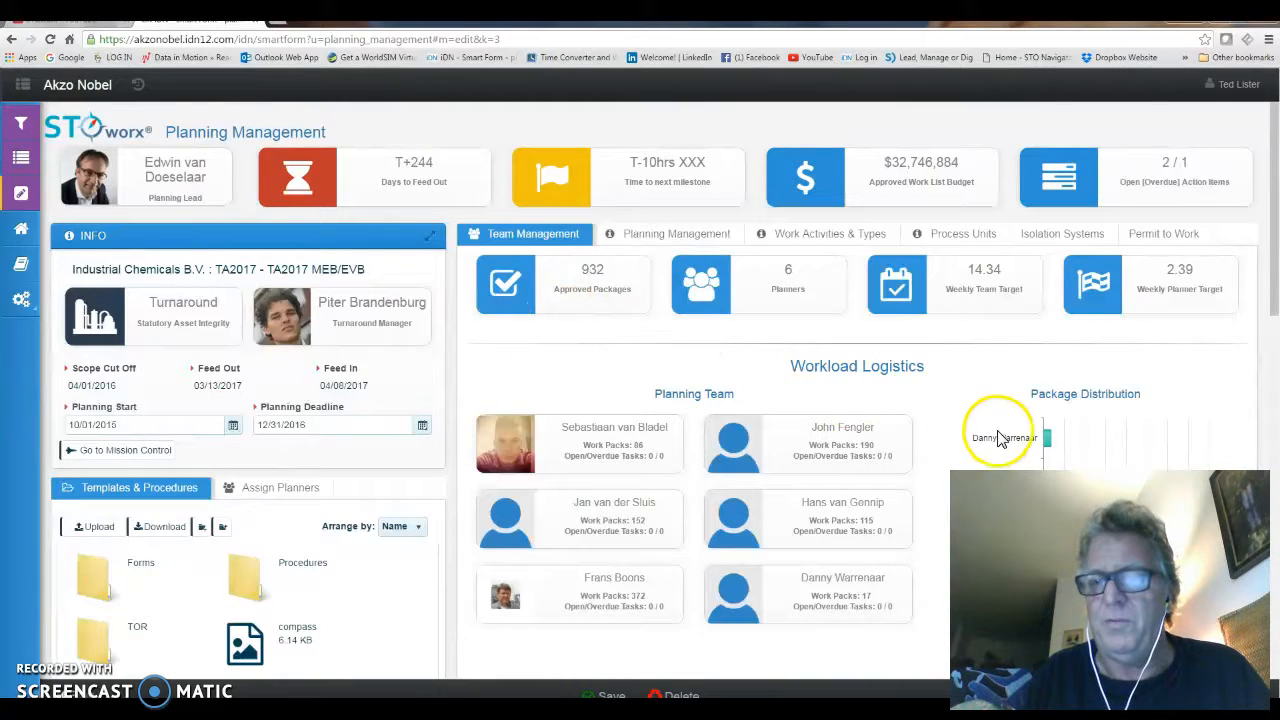
Examine the event's planning progress by planning phase and work pack status, along with the related work package list
{"action": "left_click", "coordinate": [666, 240]}
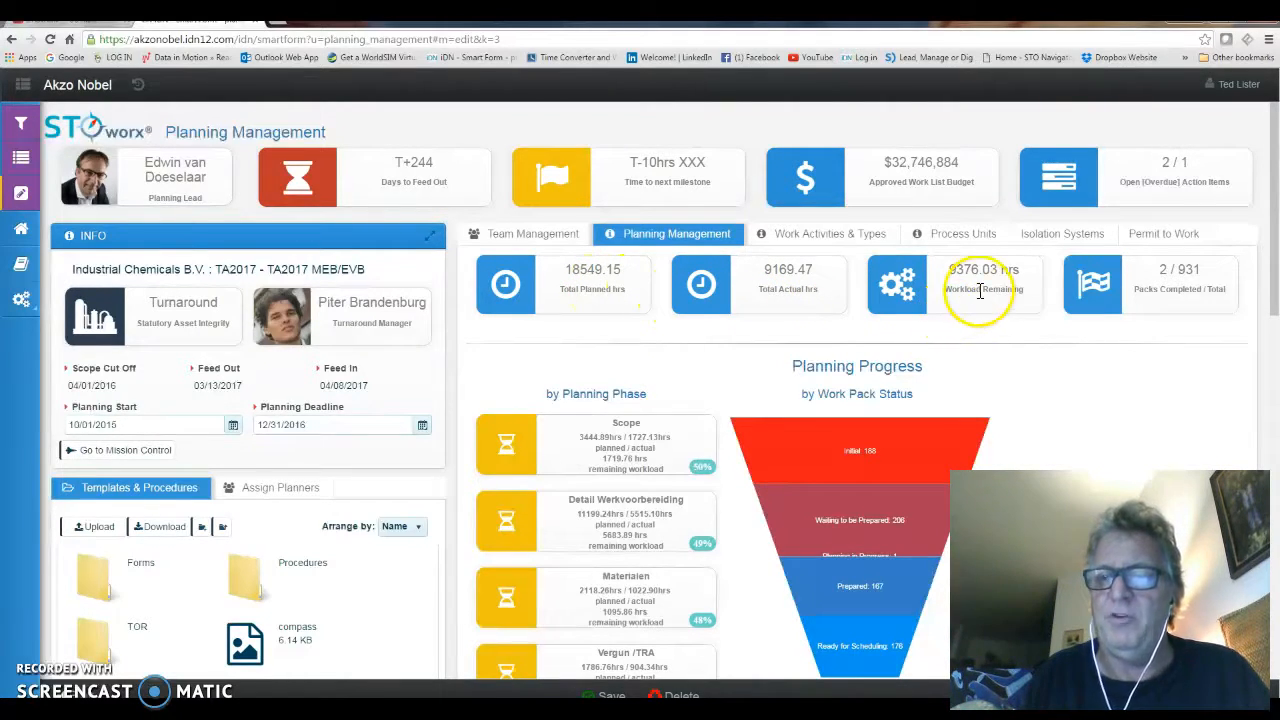
{"action": "scroll", "coordinate": [706, 366], "scroll_direction": "down", "scroll_amount": 2}
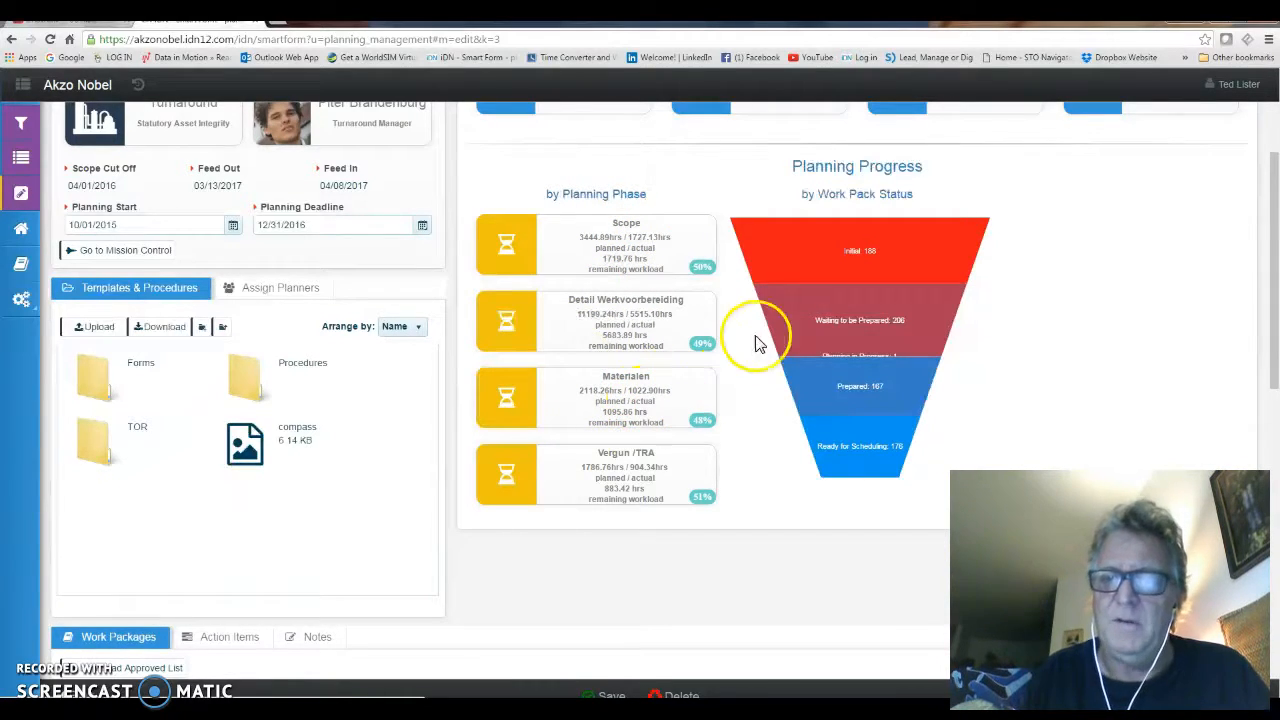
{"action": "mouse_move", "coordinate": [808, 256]}
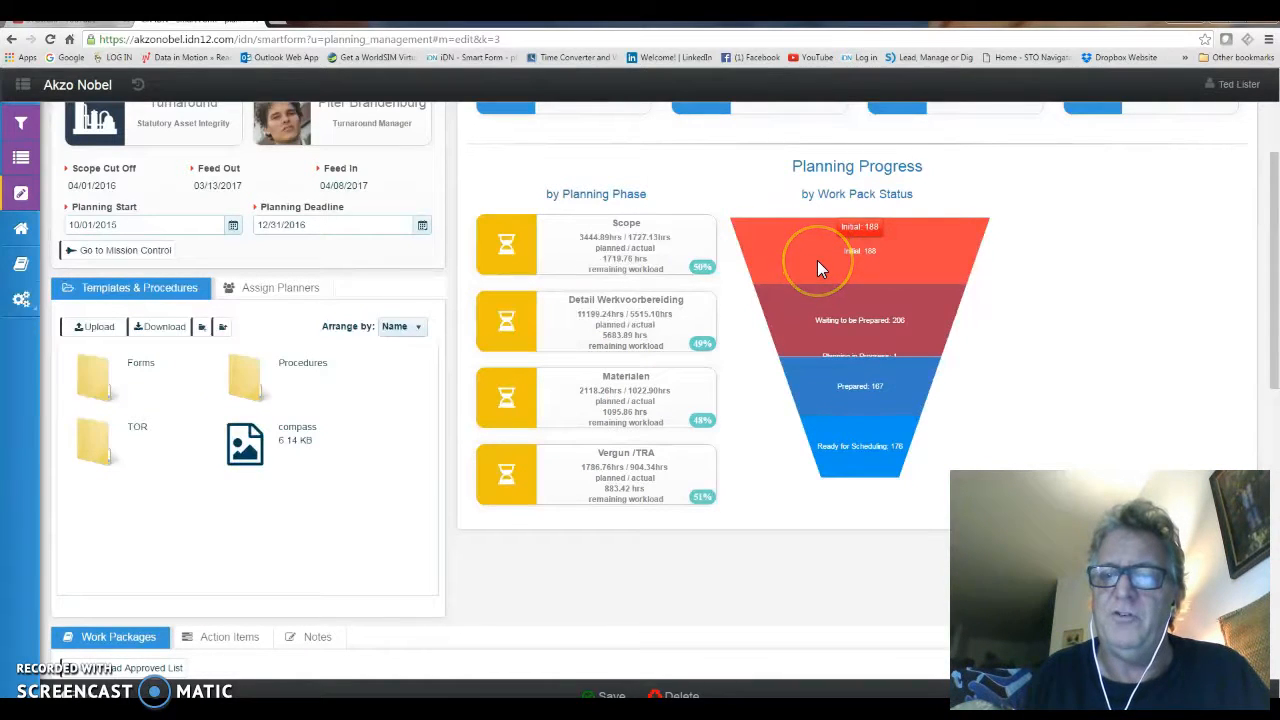
{"action": "mouse_move", "coordinate": [836, 321]}
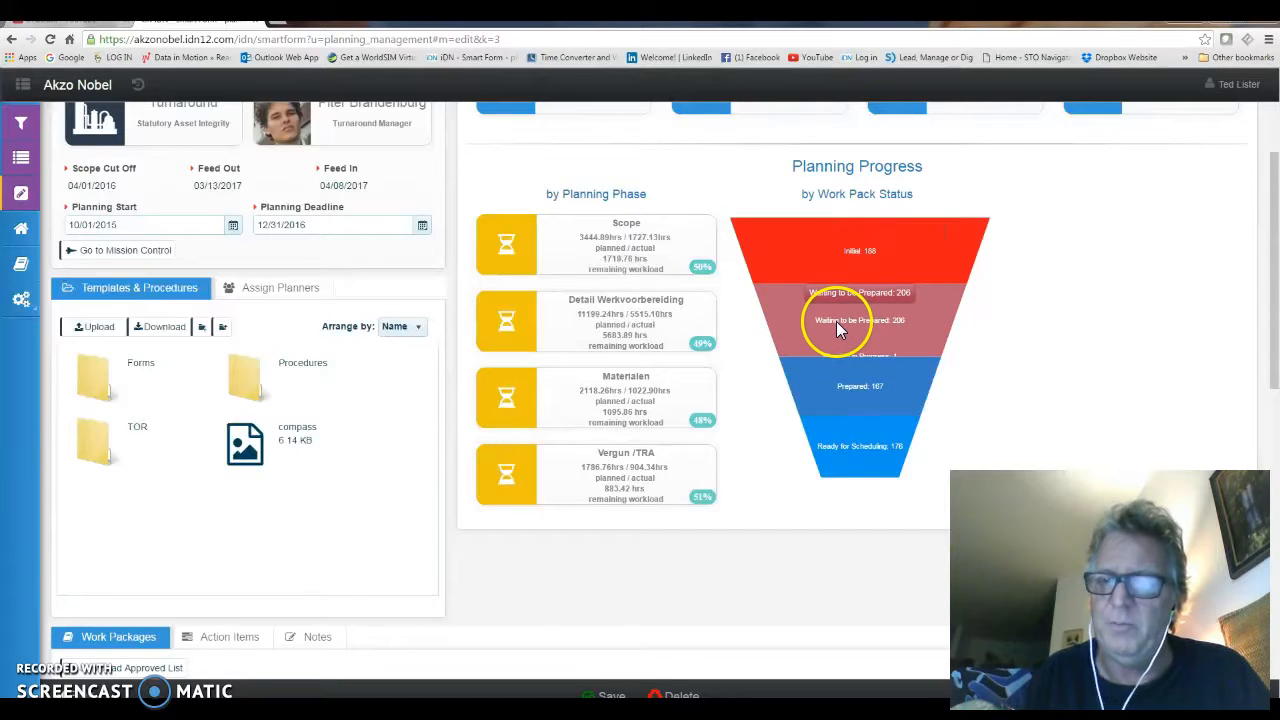
{"action": "mouse_move", "coordinate": [831, 394]}
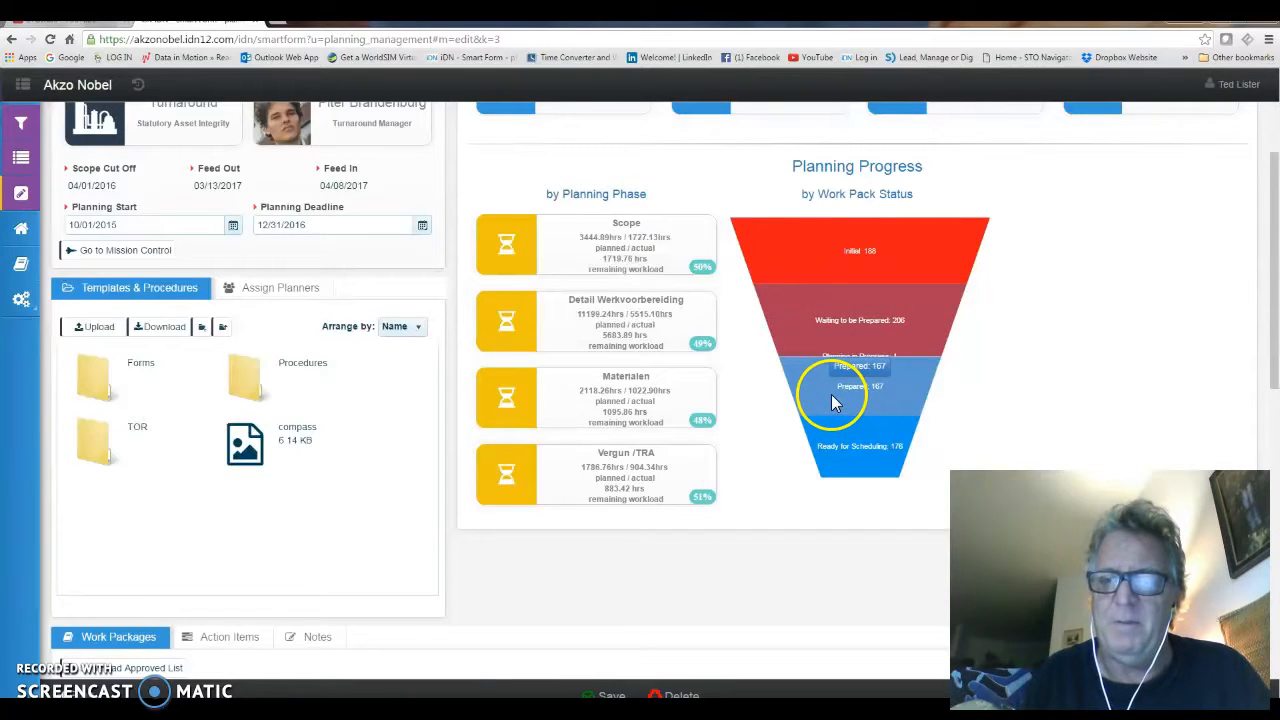
{"action": "mouse_move", "coordinate": [845, 445]}
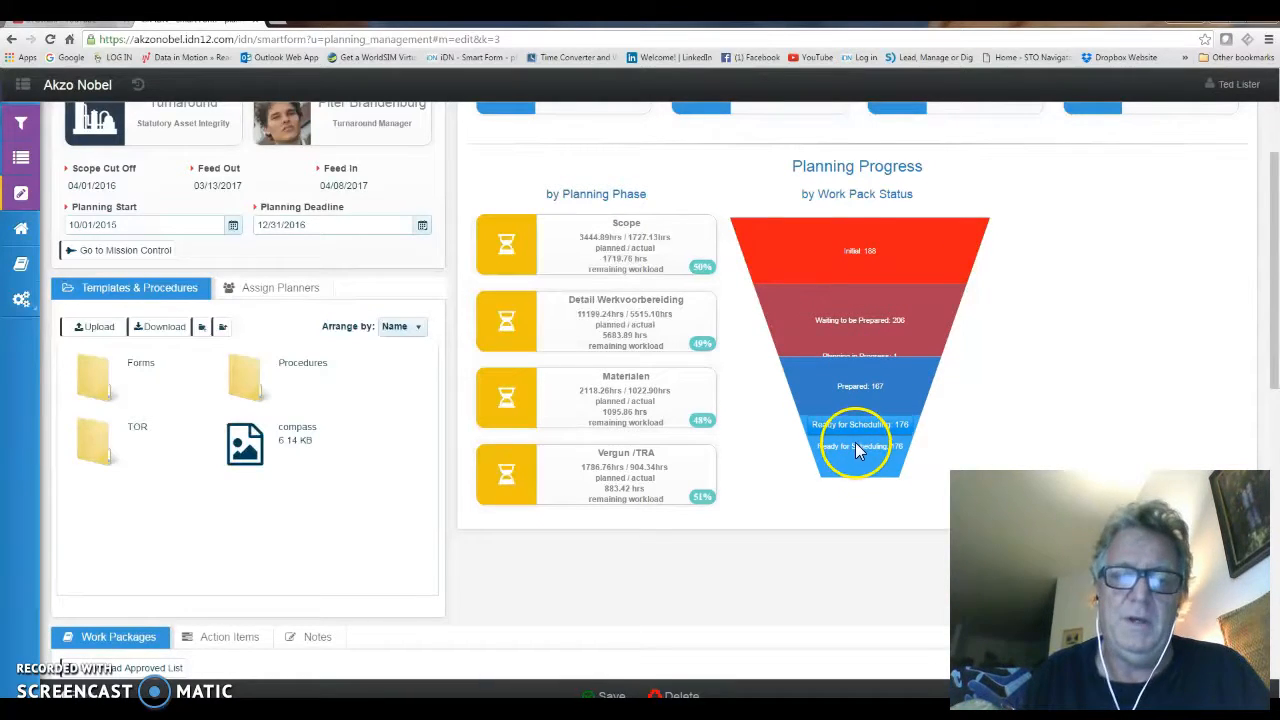
{"action": "scroll", "coordinate": [850, 450], "scroll_direction": "down", "scroll_amount": 5}
{"action": "scroll", "coordinate": [855, 447], "scroll_direction": "down", "scroll_amount": 5}
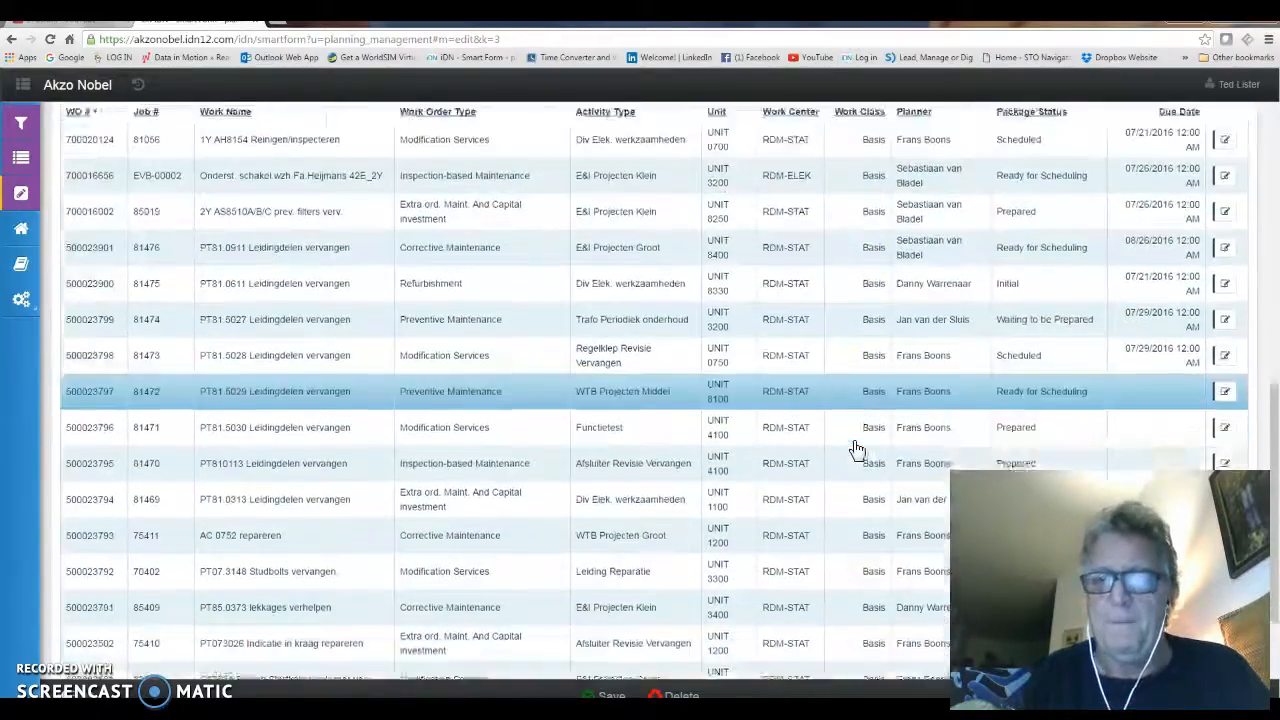
{"action": "scroll", "coordinate": [855, 450], "scroll_direction": "up", "scroll_amount": 5}
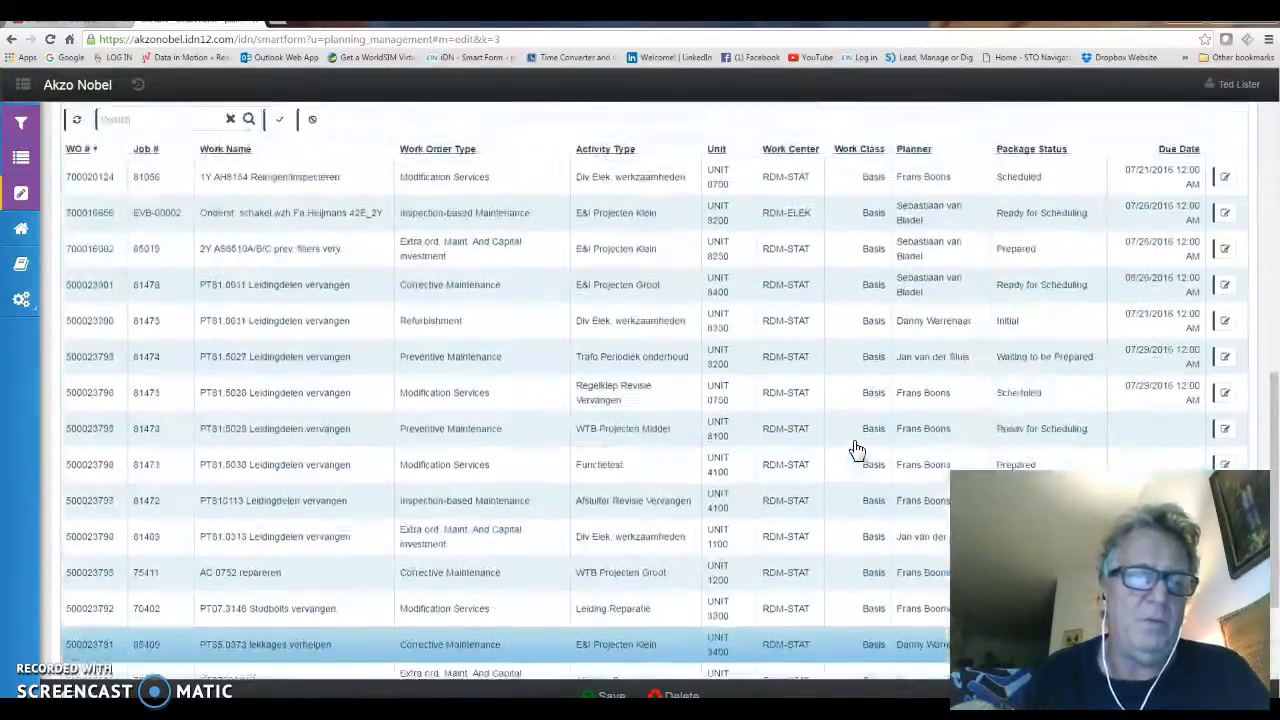